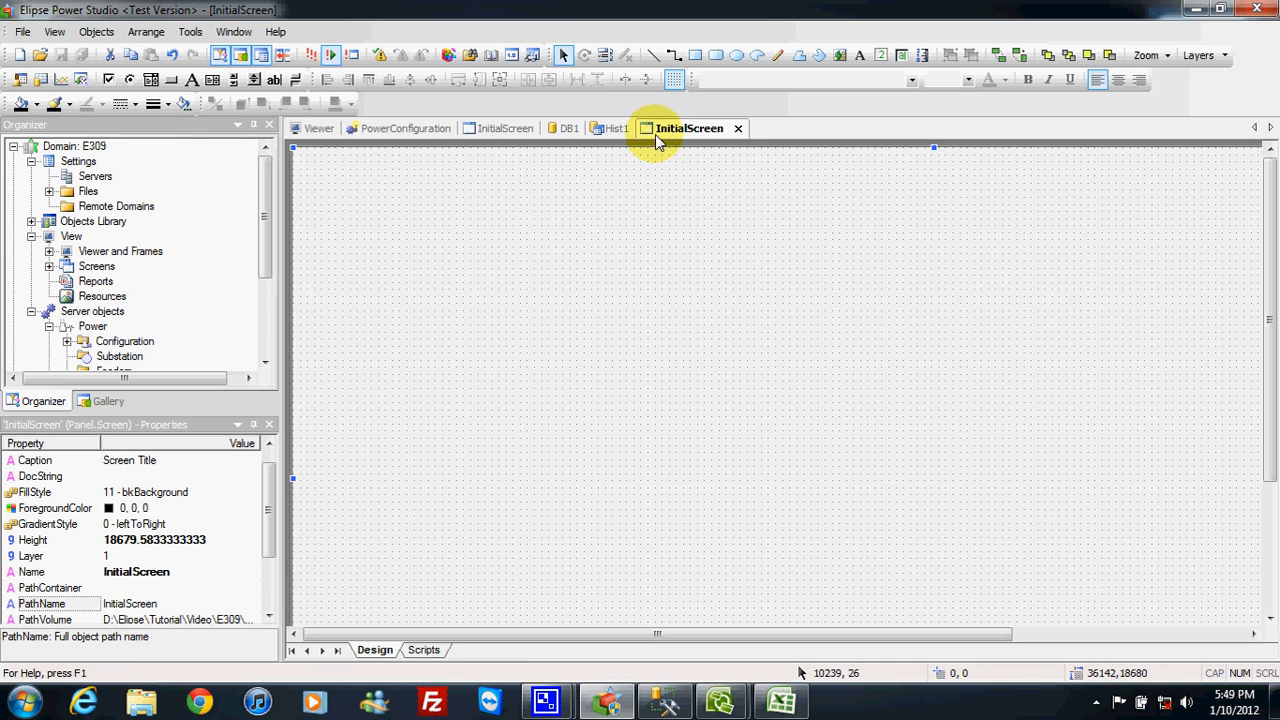
Switch to SQL Server Management Studio, rerun the Signals table query and examine the timestamp, DemoTag and quality columns
click(663, 697)
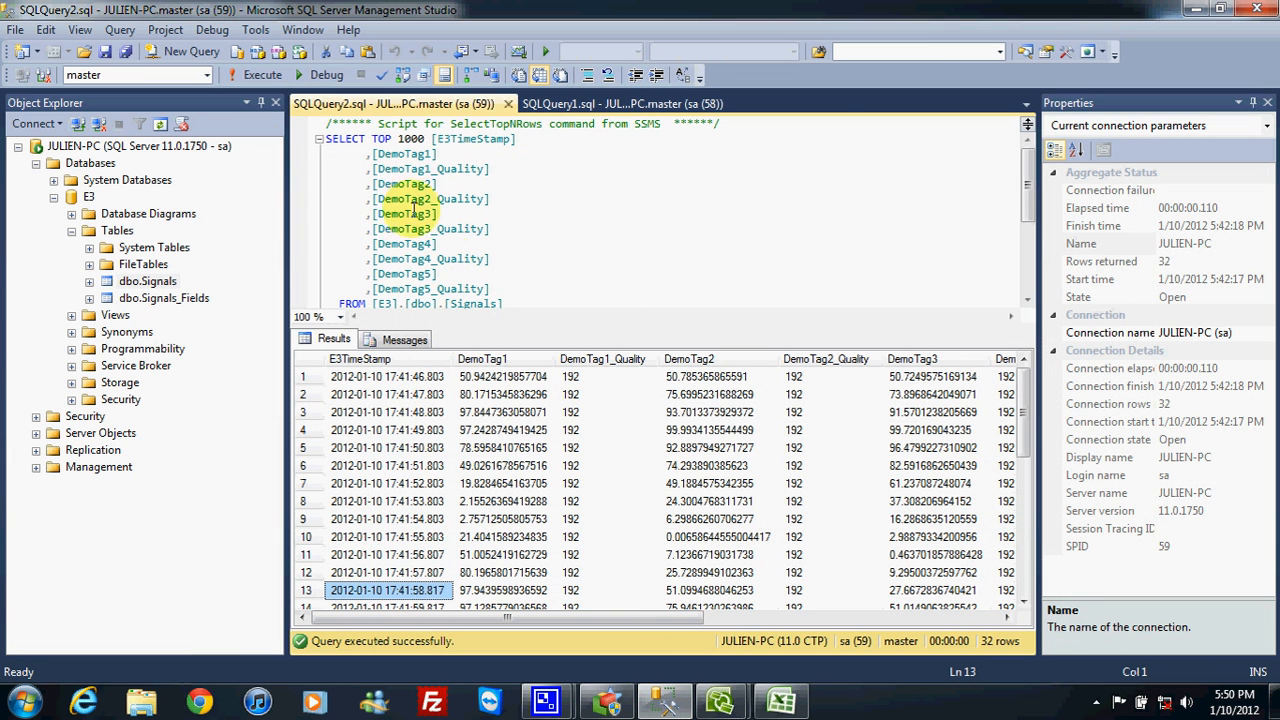
click(265, 76)
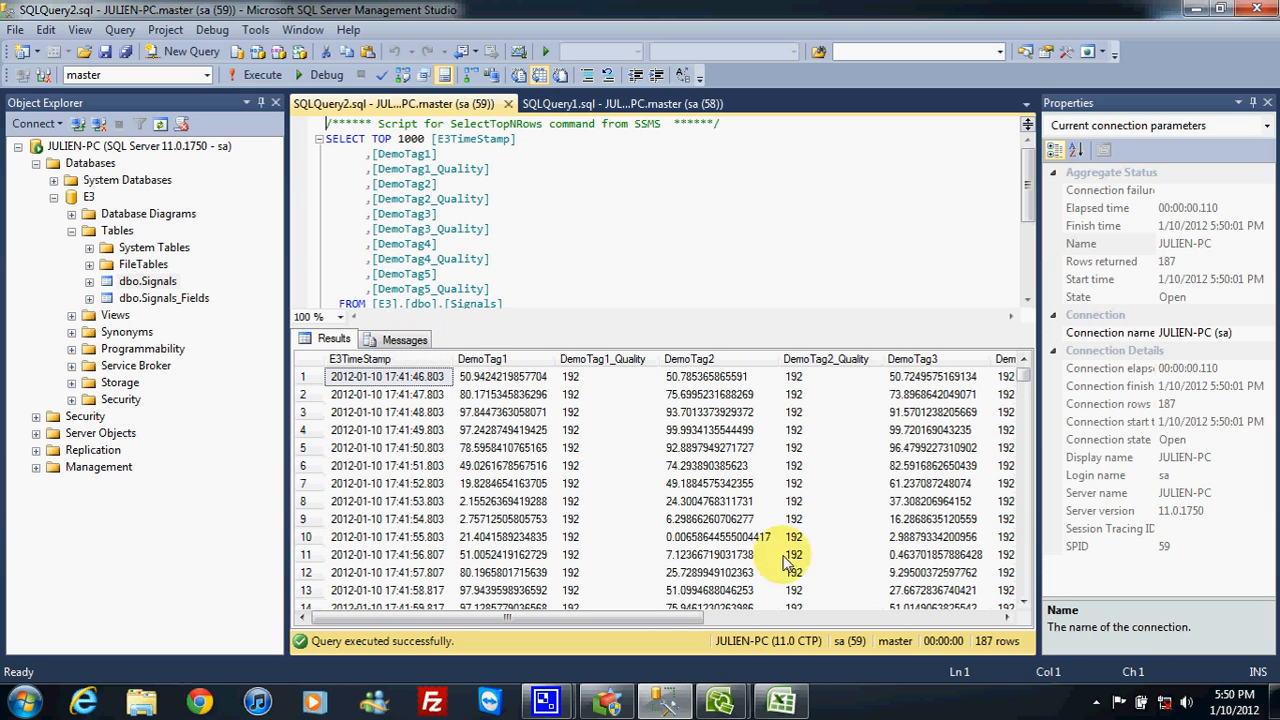
drag(687, 620, 988, 620)
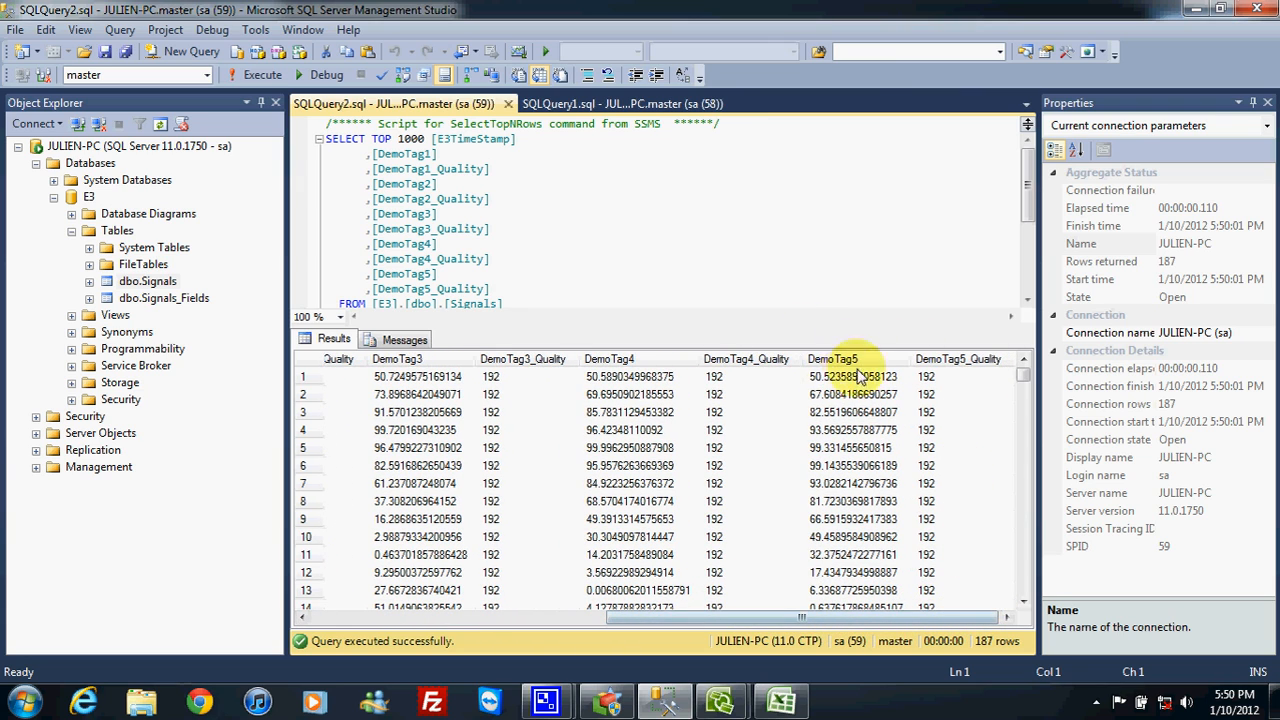
drag(890, 620, 590, 620)
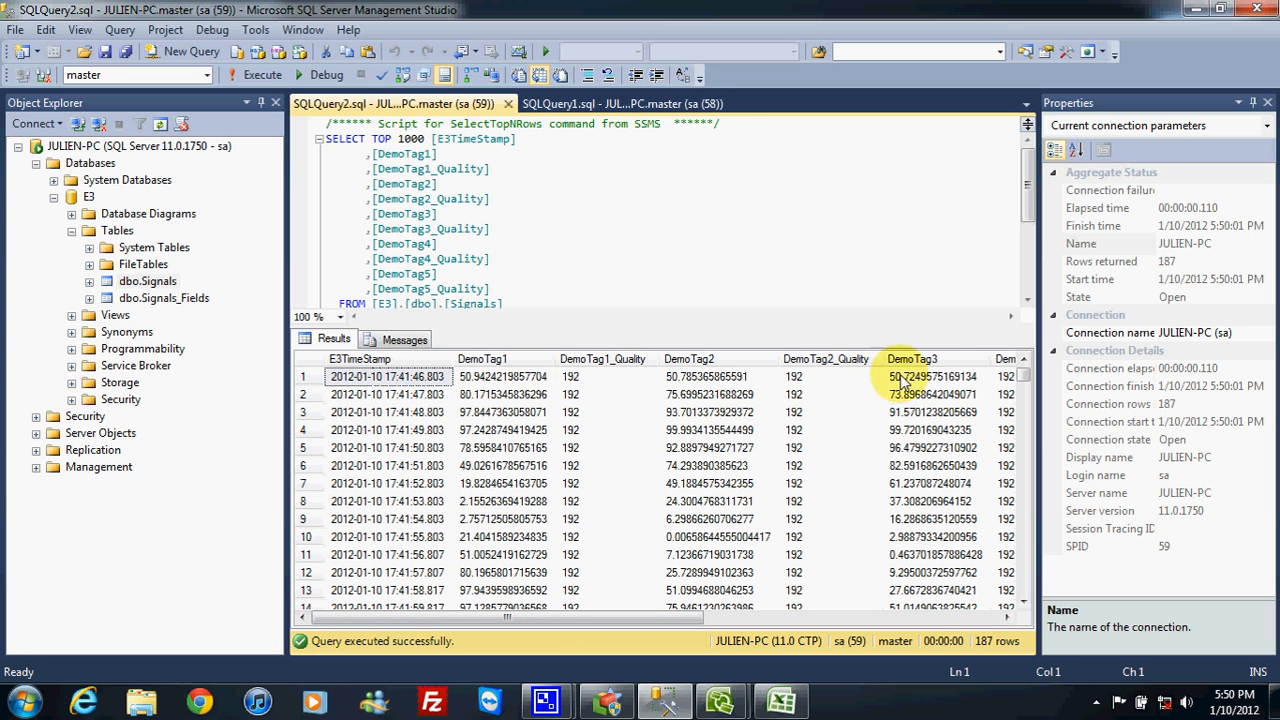
mouse_move(705, 618)
mouse_down()
mouse_move(986, 615)
mouse_move(650, 620)
mouse_move(971, 616)
mouse_move(683, 622)
mouse_up()
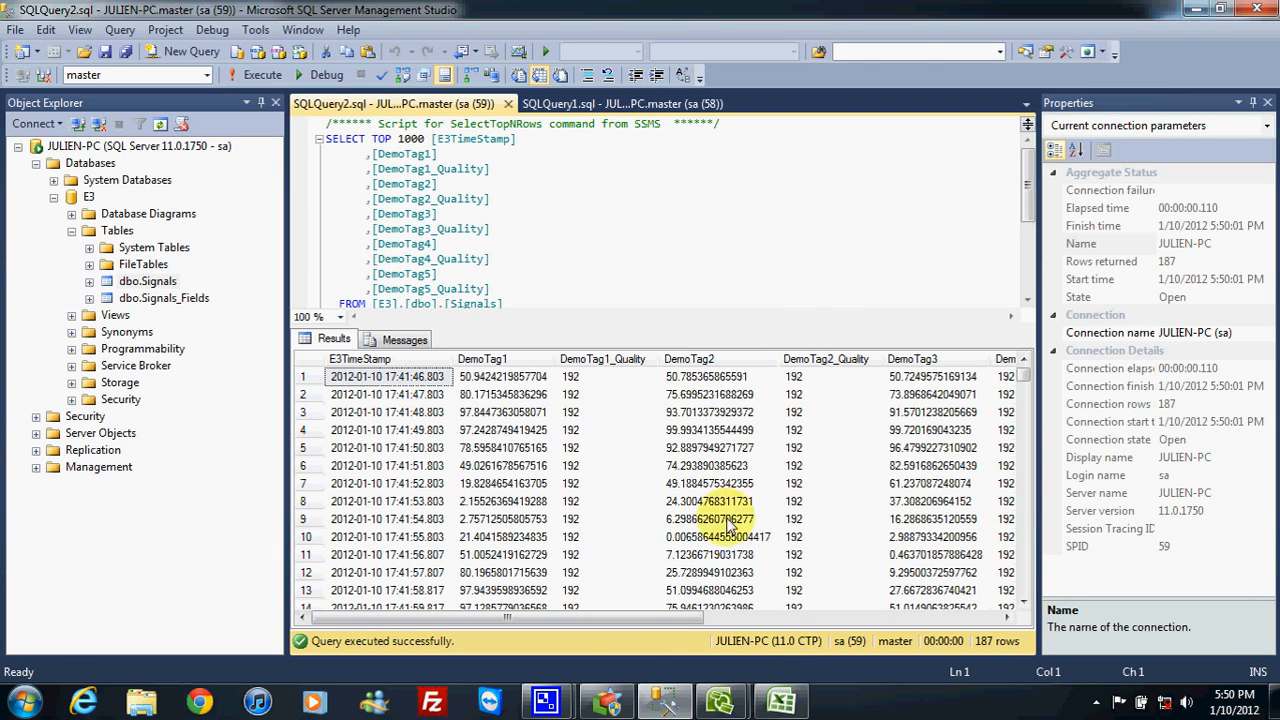
Switch back to Elipse Power Studio and draw an E3Browser data table of about 24800 by 12200 units on InitialScreen
click(634, 700)
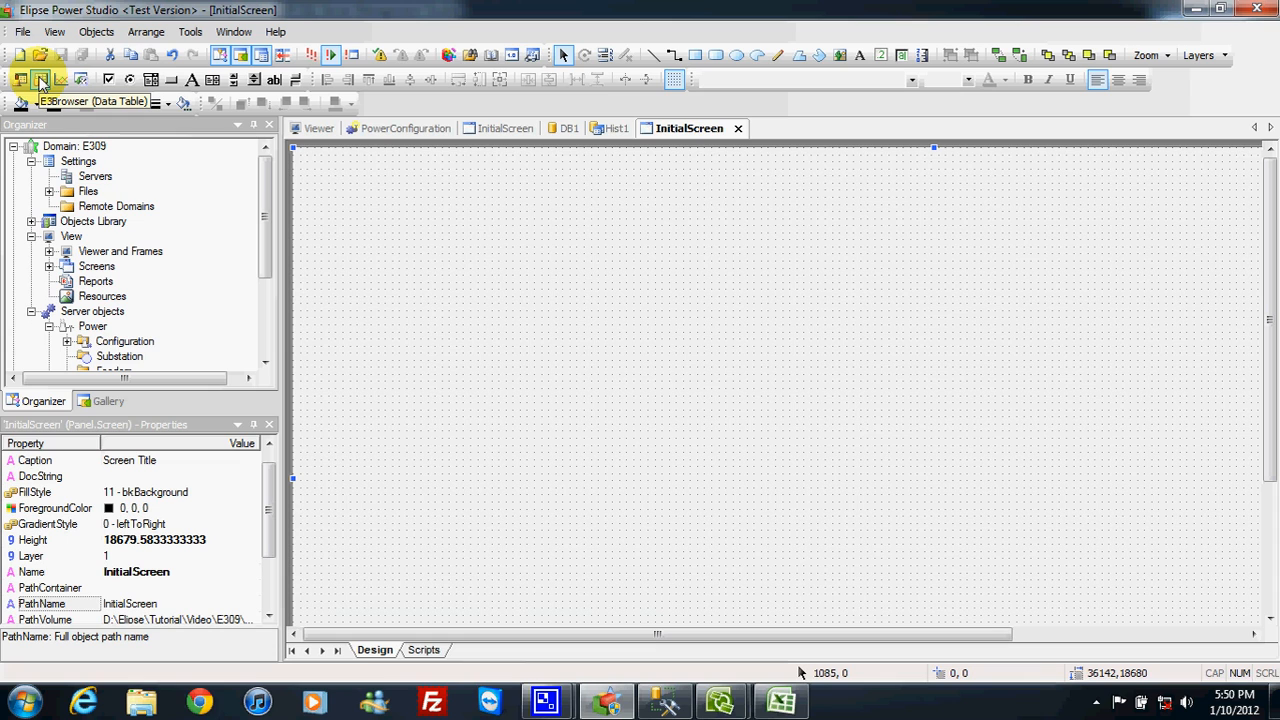
click(42, 82)
mouse_move(338, 185)
mouse_down()
mouse_move(646, 403)
mouse_move(965, 583)
mouse_move(1213, 615)
mouse_up()
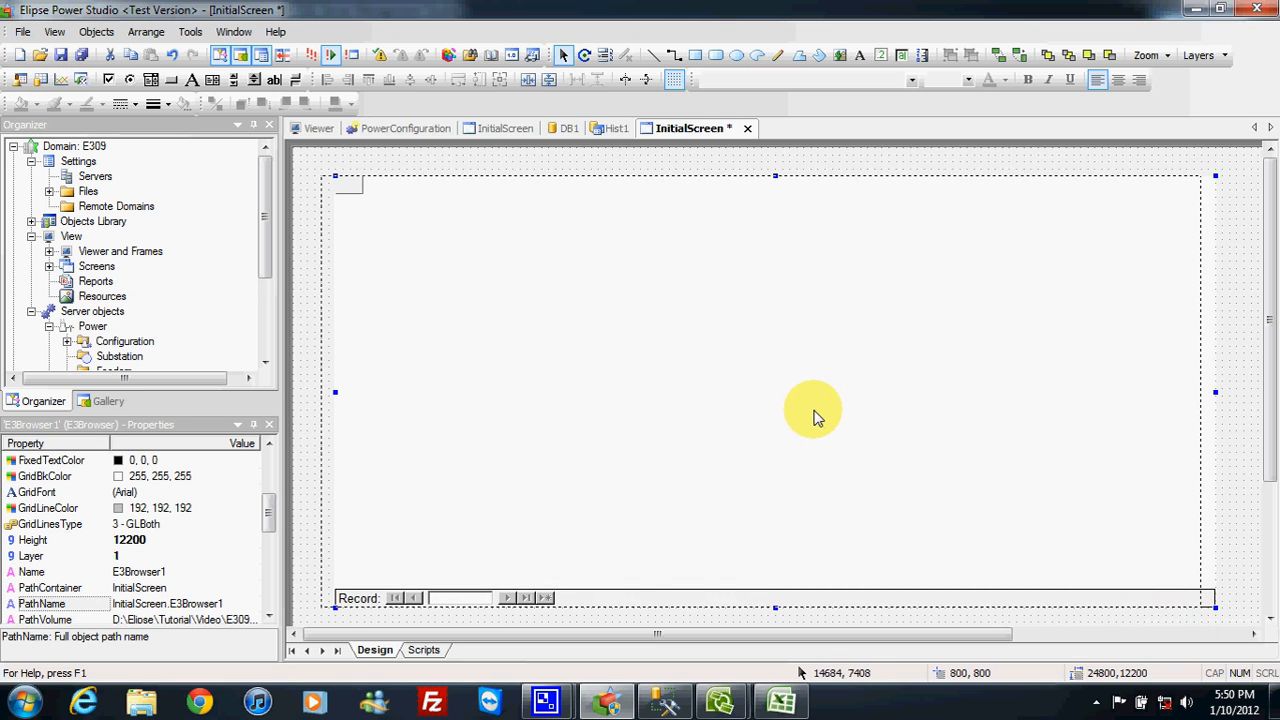
Try to configure Query1 in the E3Browser's properties, and close the properties
right_click(507, 305)
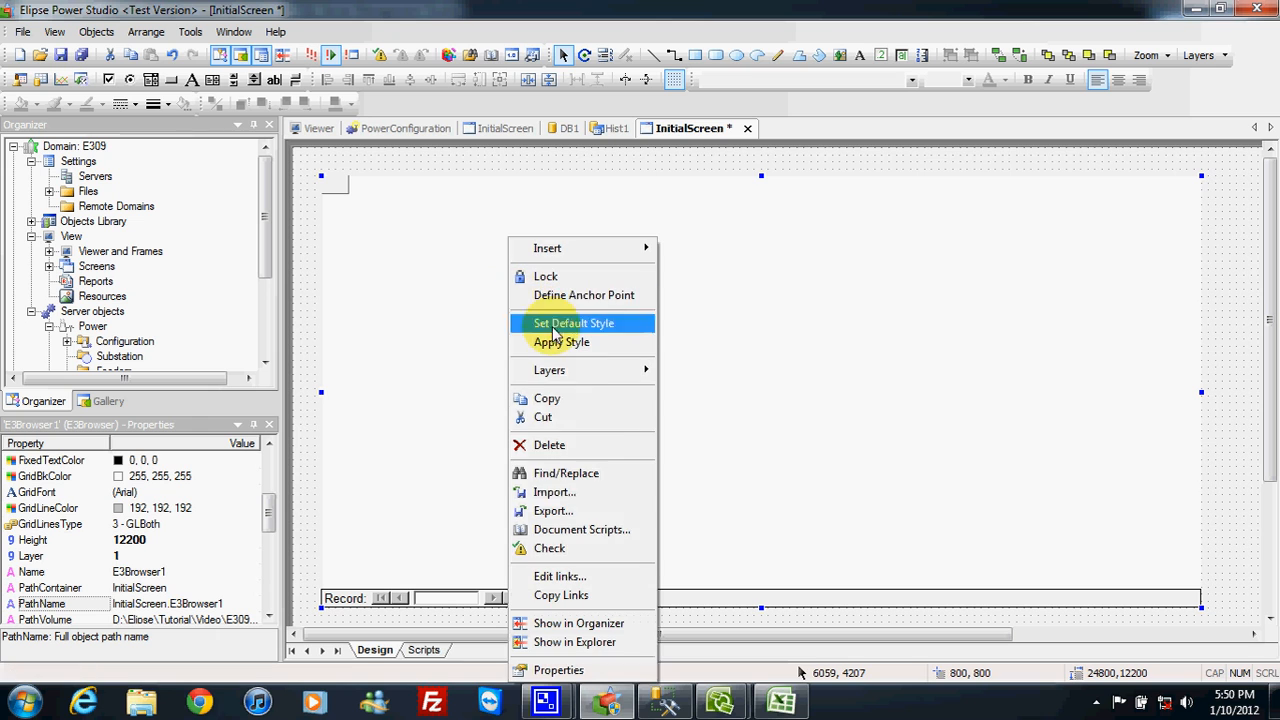
click(617, 674)
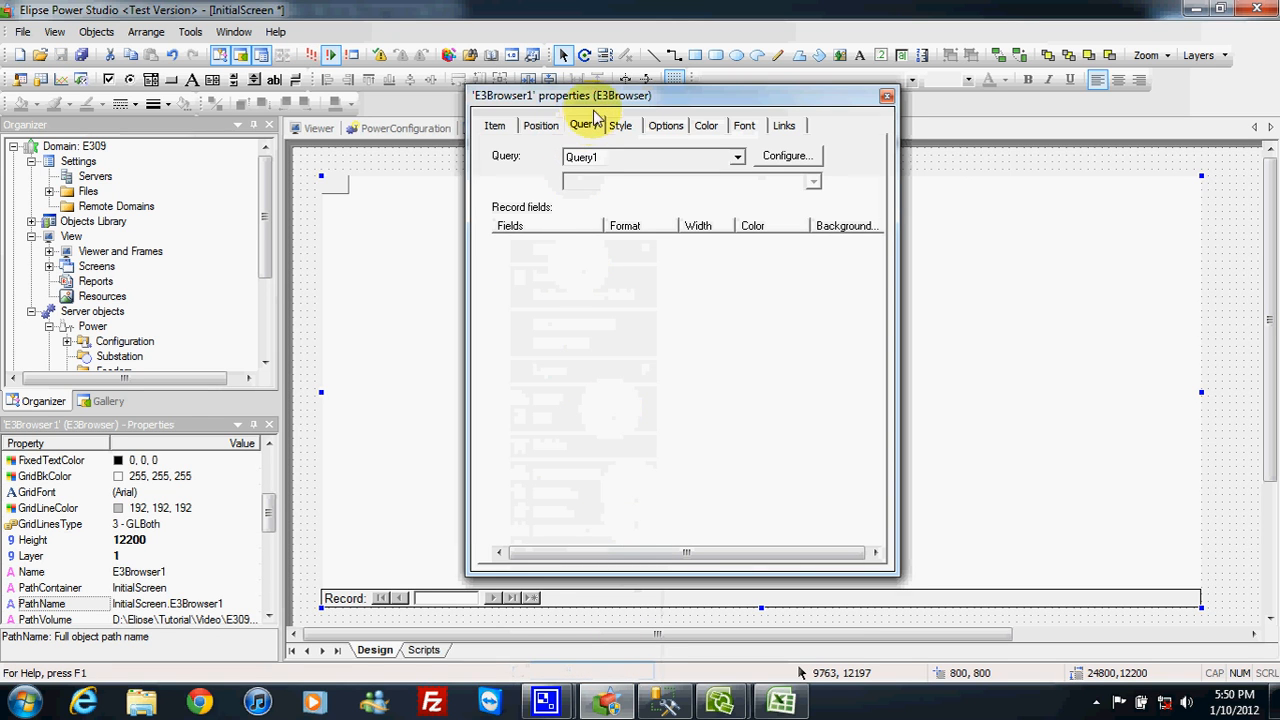
drag(594, 102, 503, 140)
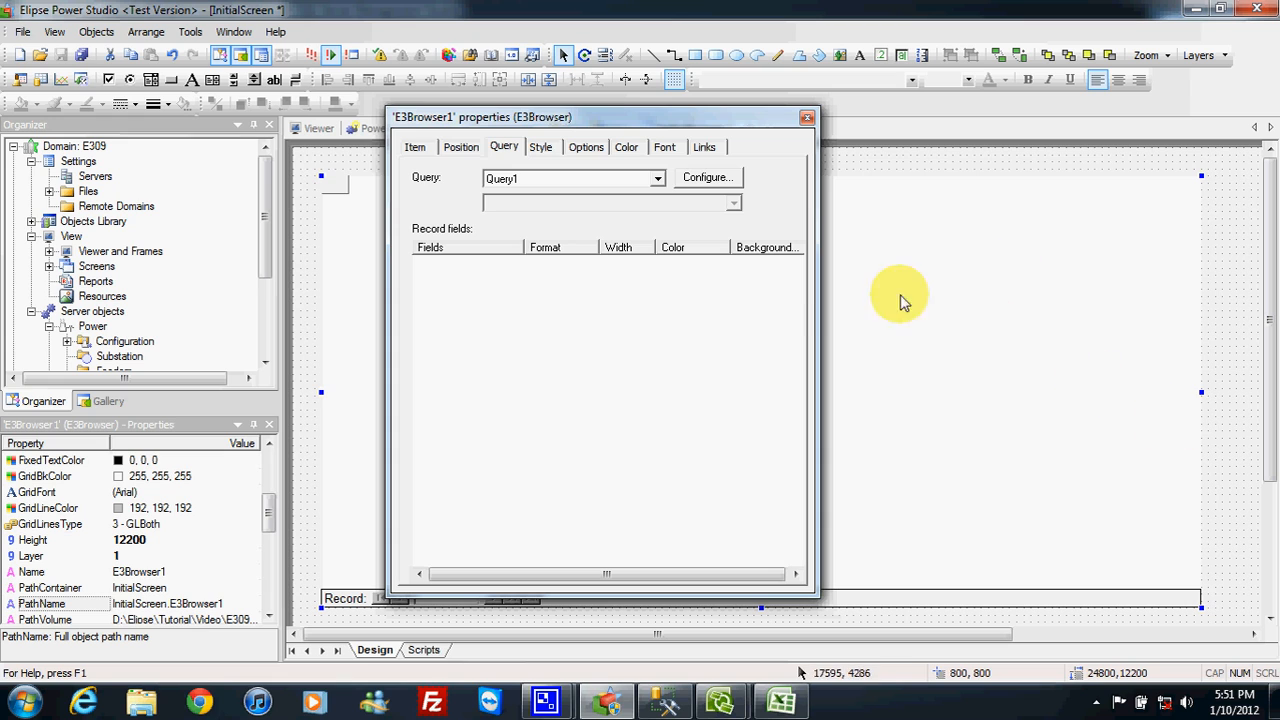
click(709, 178)
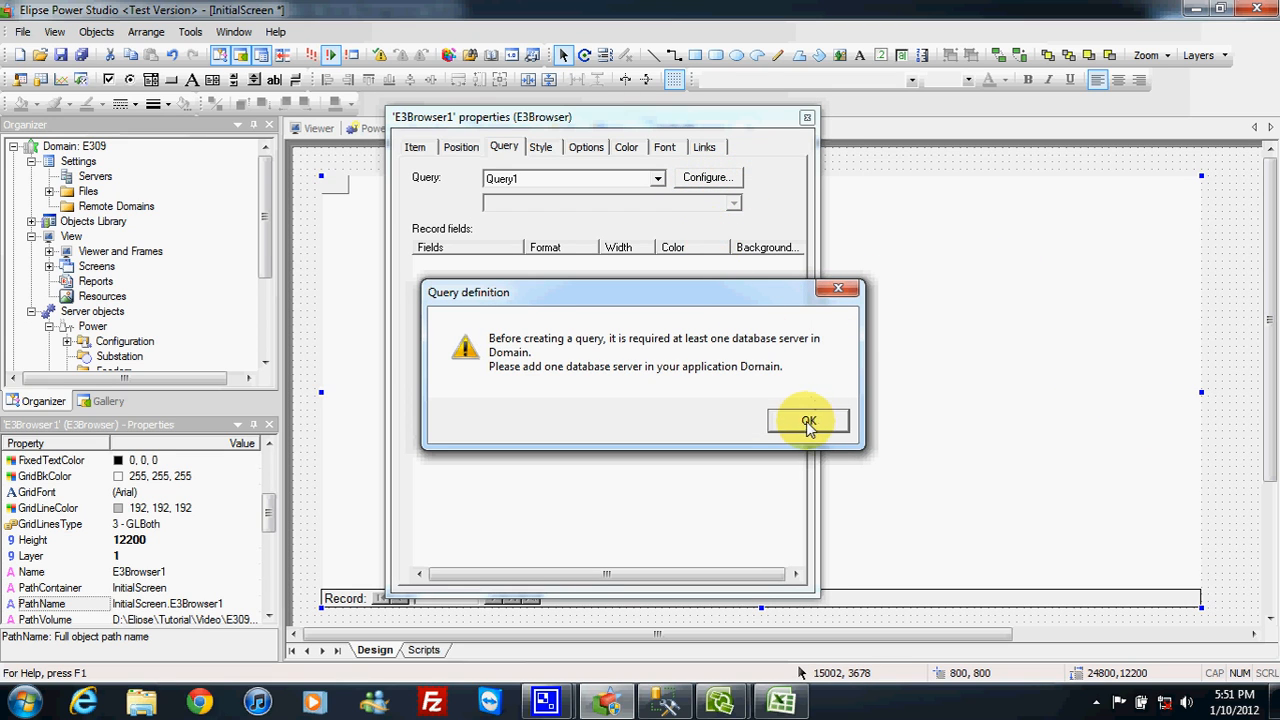
click(808, 421)
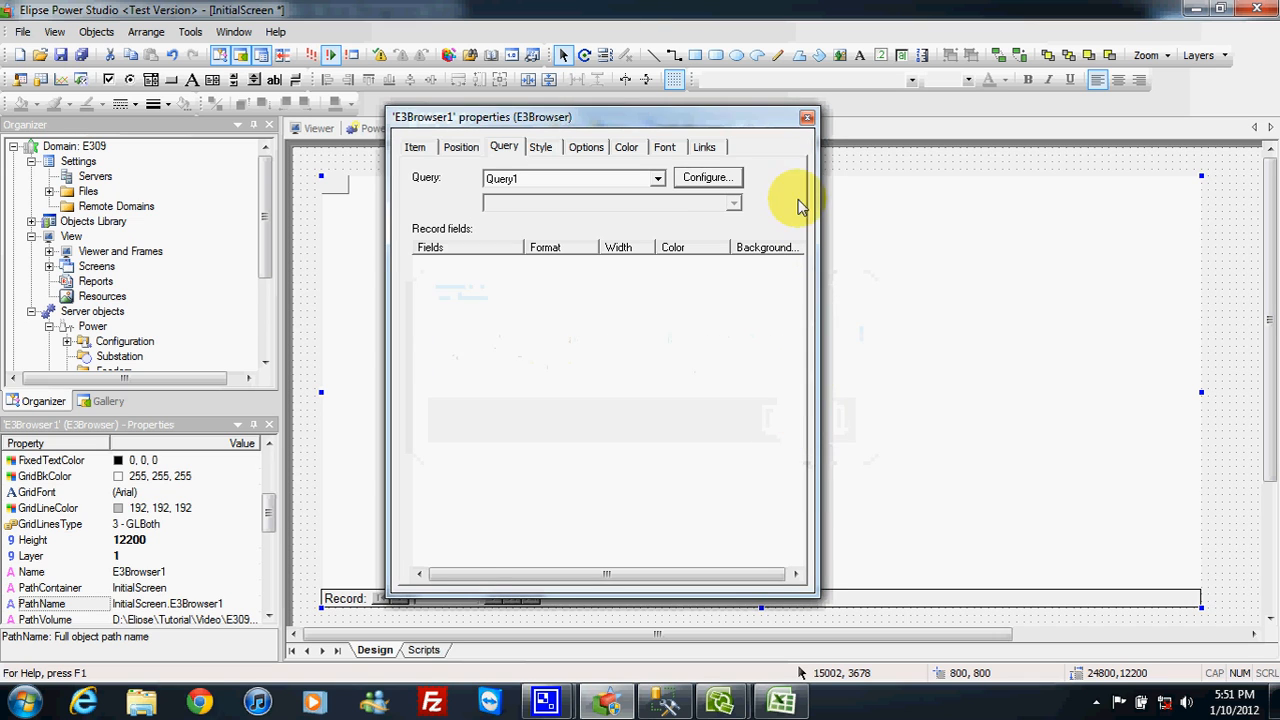
click(709, 178)
drag(551, 294, 570, 259)
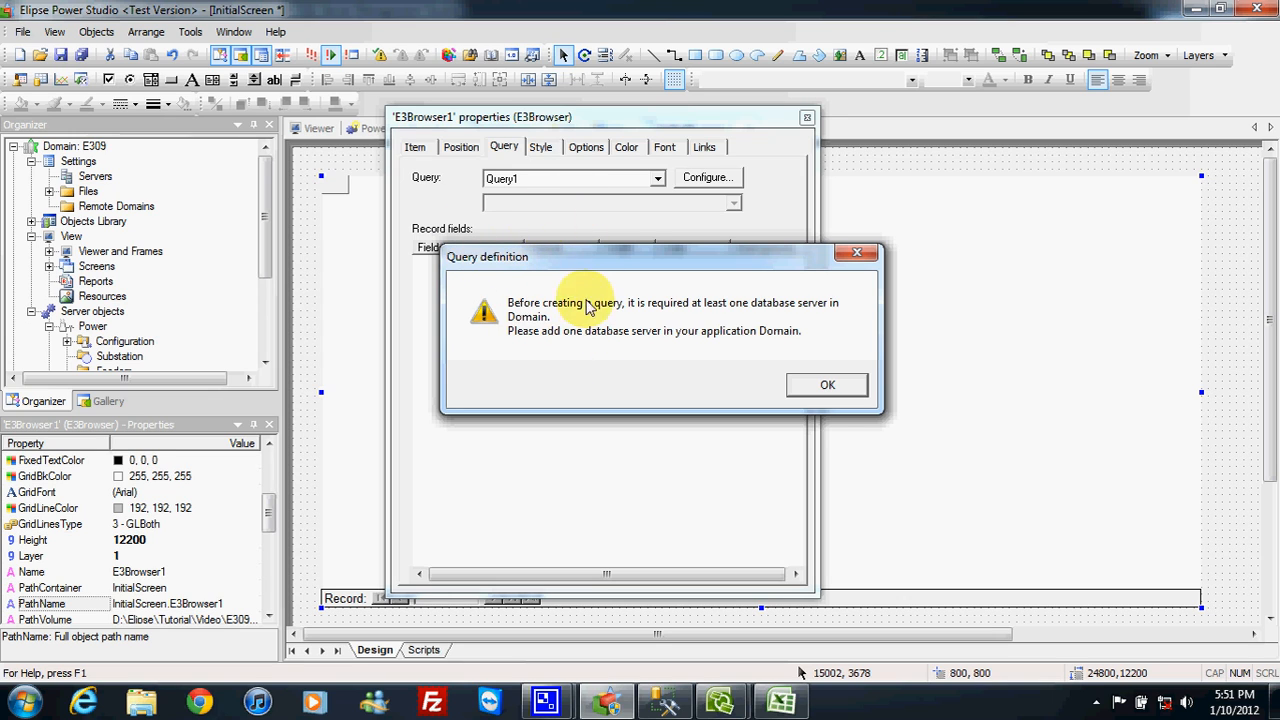
drag(557, 258, 618, 257)
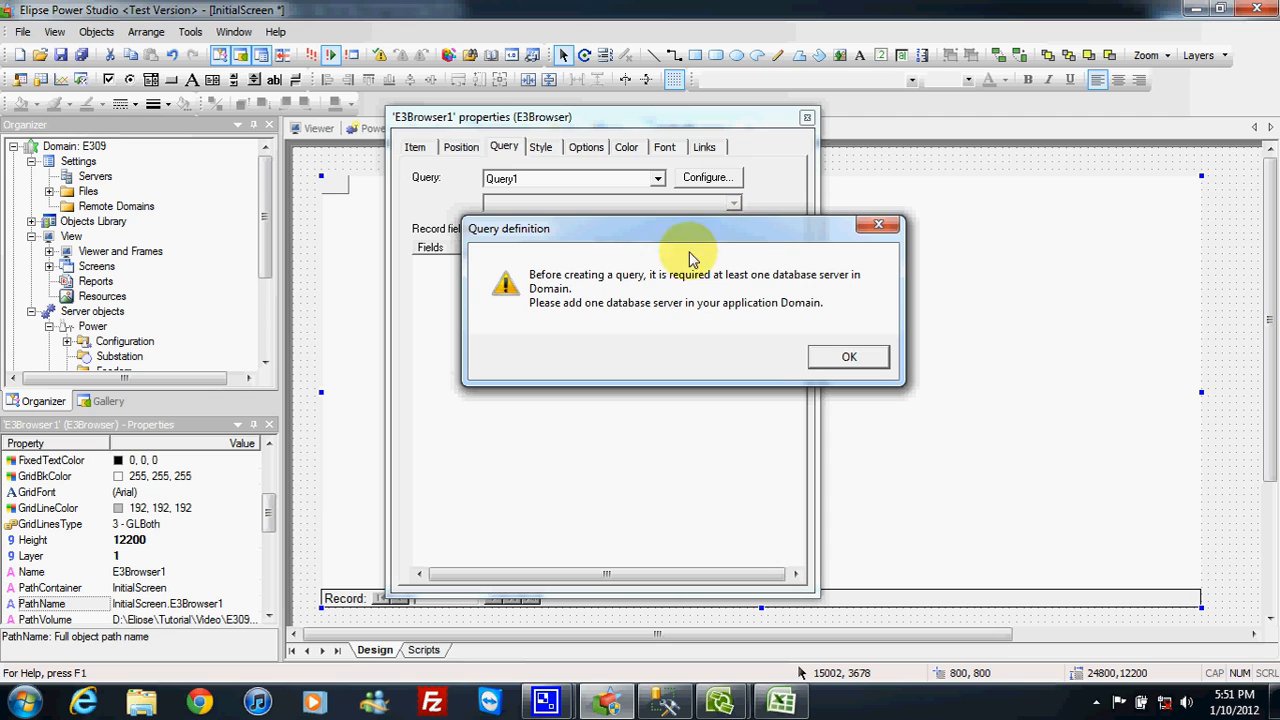
click(848, 360)
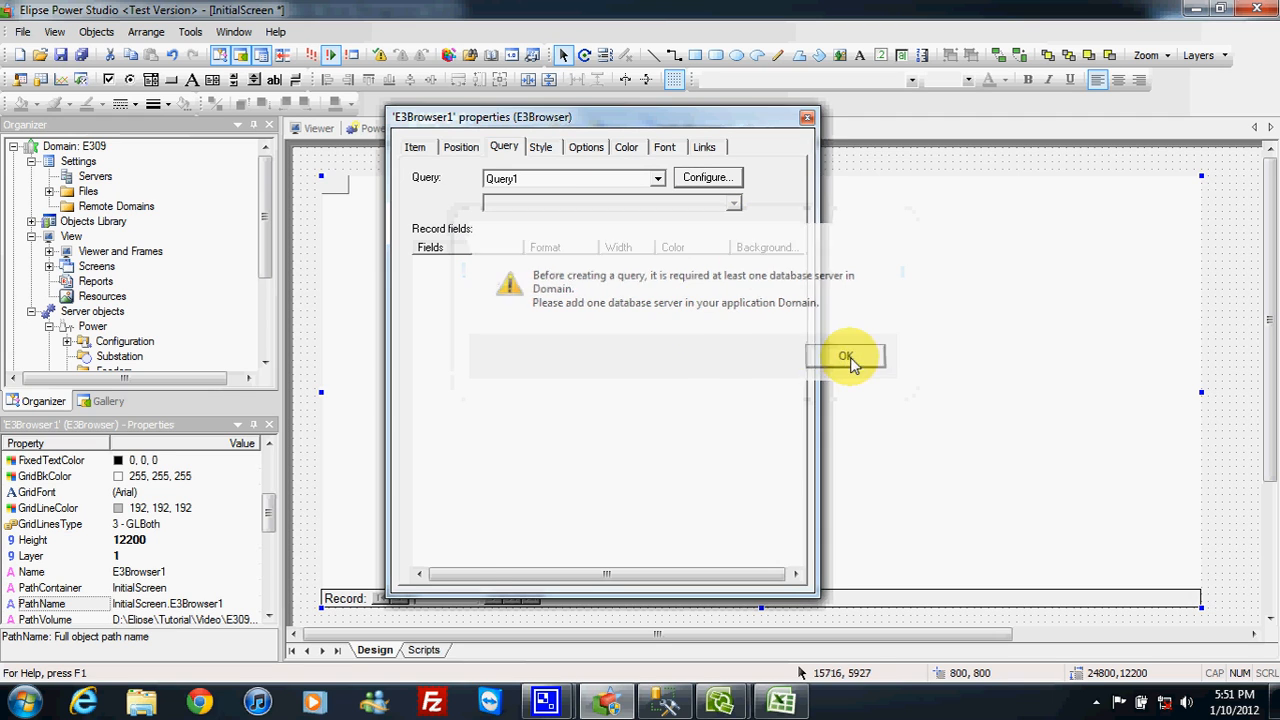
click(807, 119)
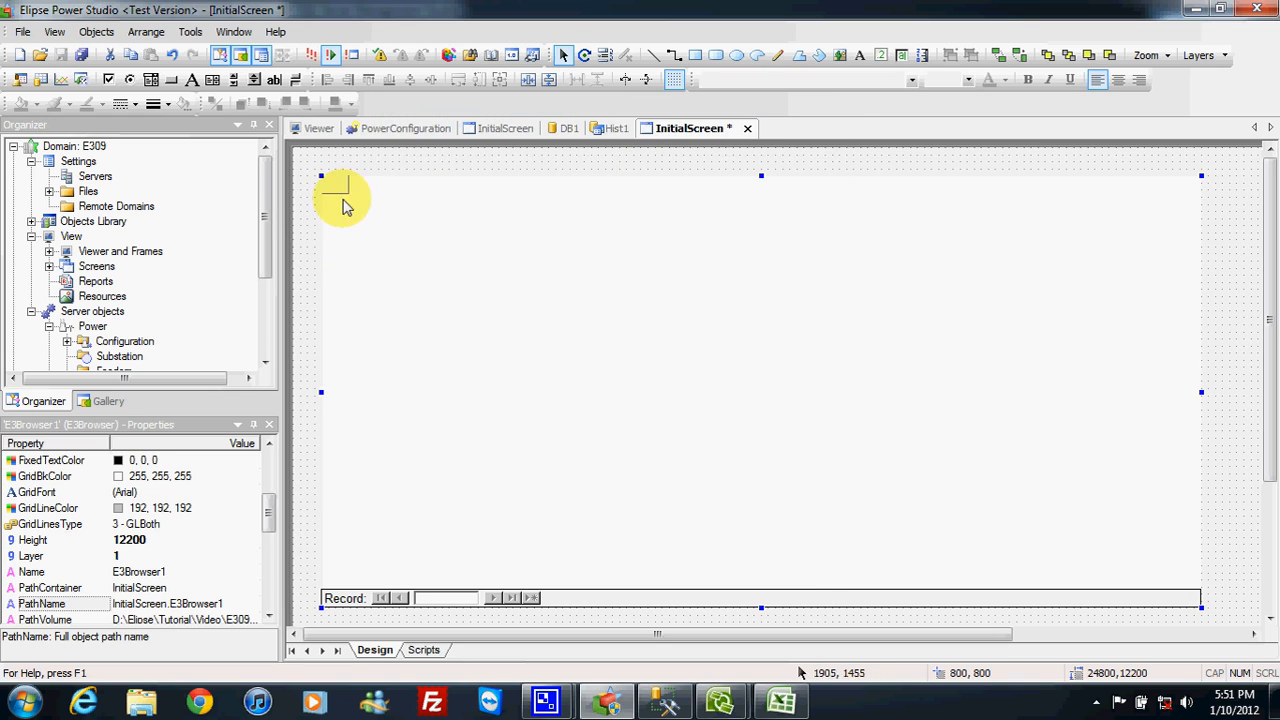
Insert a new database into E309.prj under the domain's server objects
drag(263, 194, 277, 280)
click(100, 298)
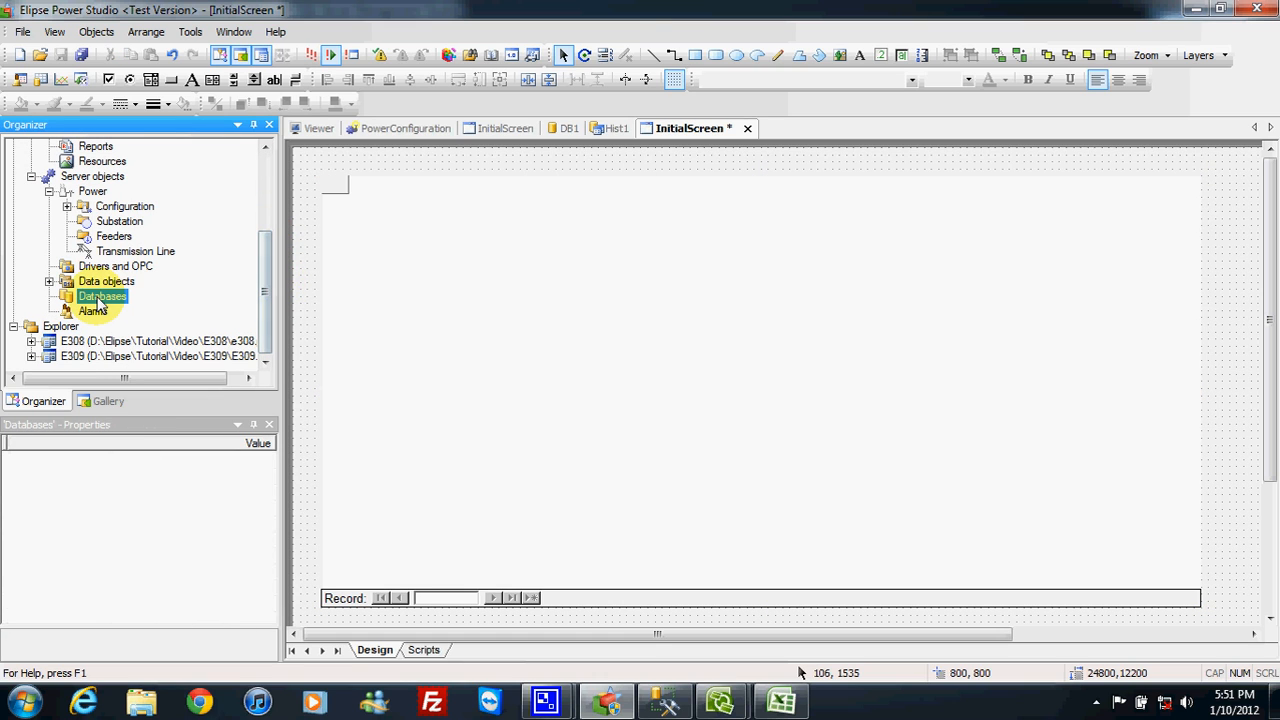
right_click(100, 302)
mouse_move(160, 310)
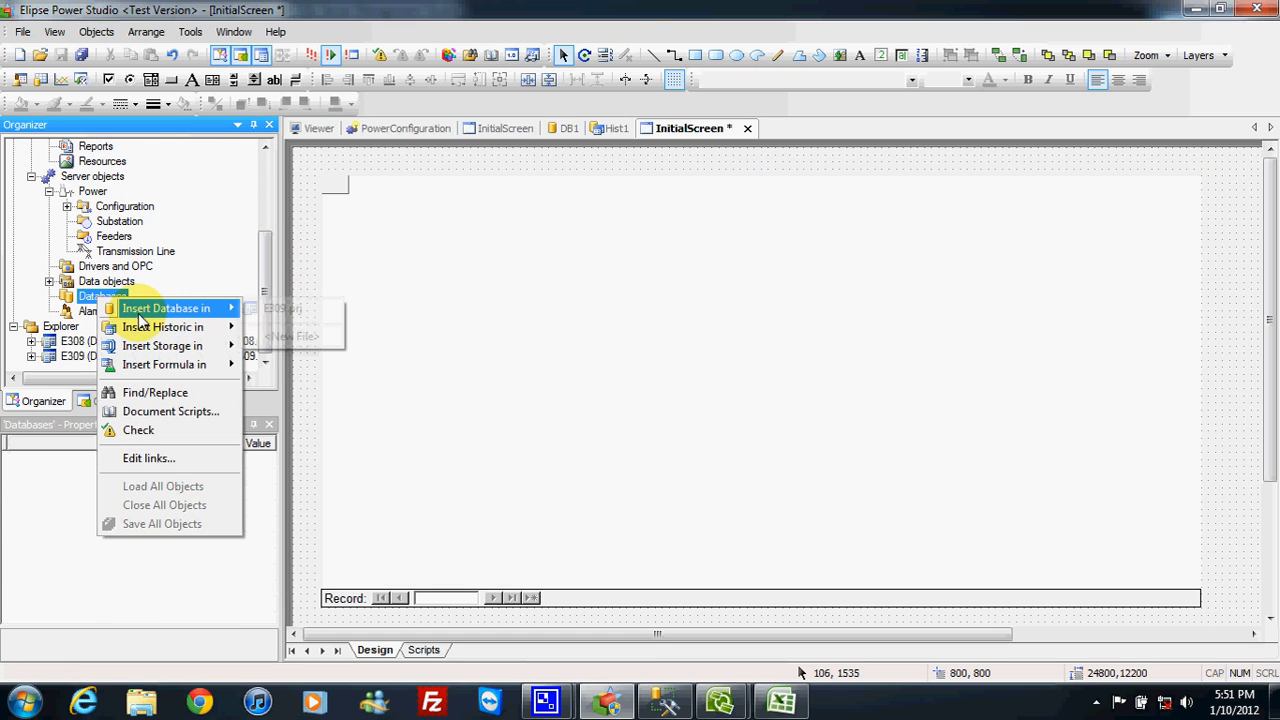
click(284, 309)
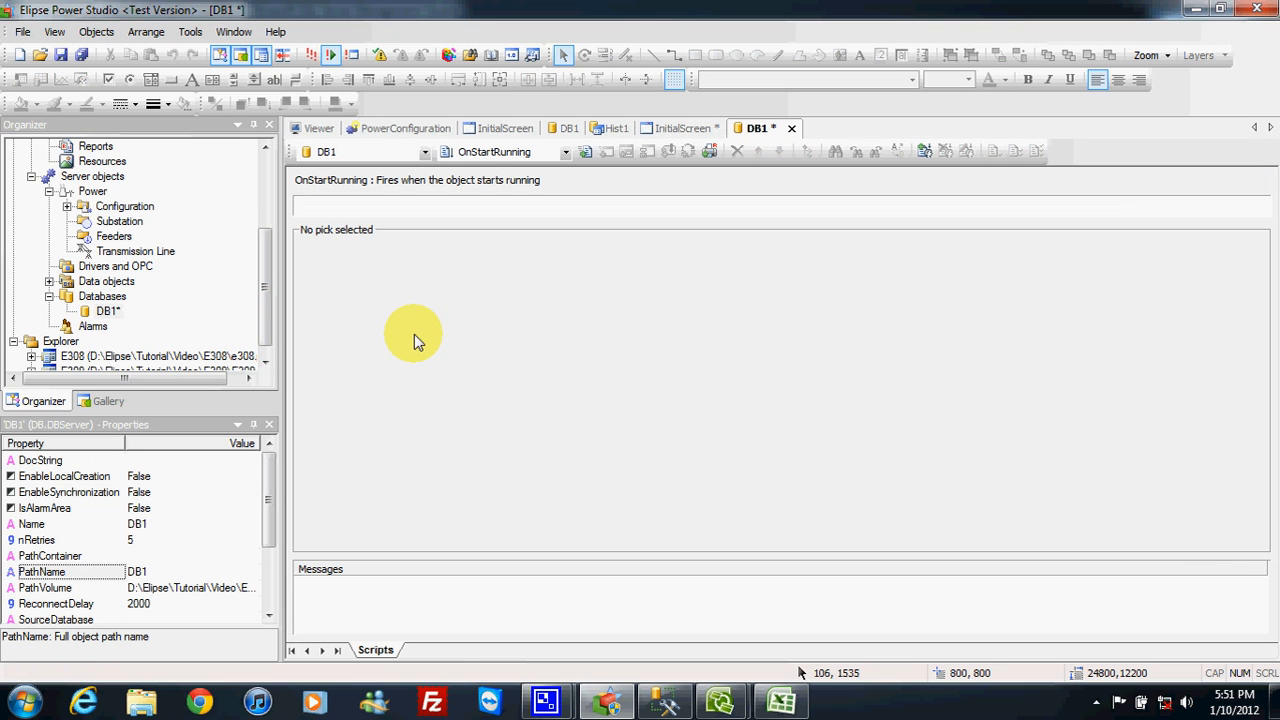
Configure DB1 as stSqlServer with server JULIEN-PC, database E3 and user sa, and enter the account password
right_click(107, 313)
click(184, 660)
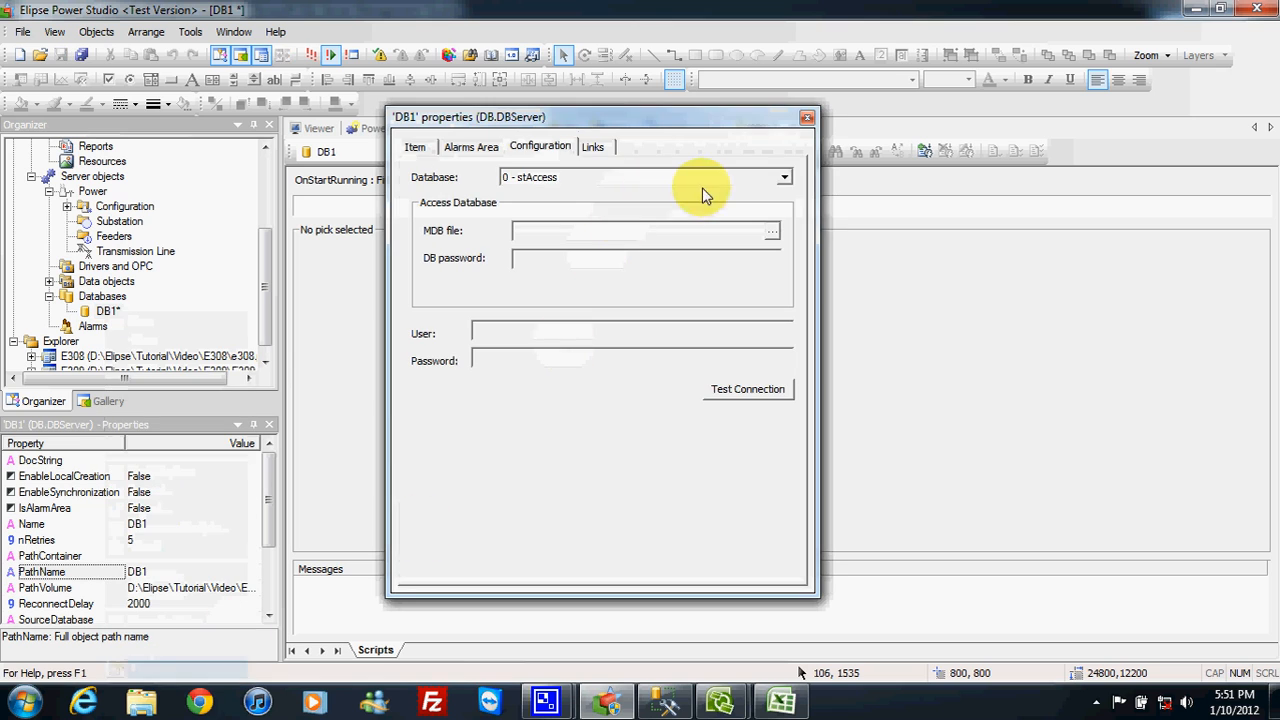
click(784, 177)
click(612, 218)
click(597, 230)
text(JULIEN-PC)
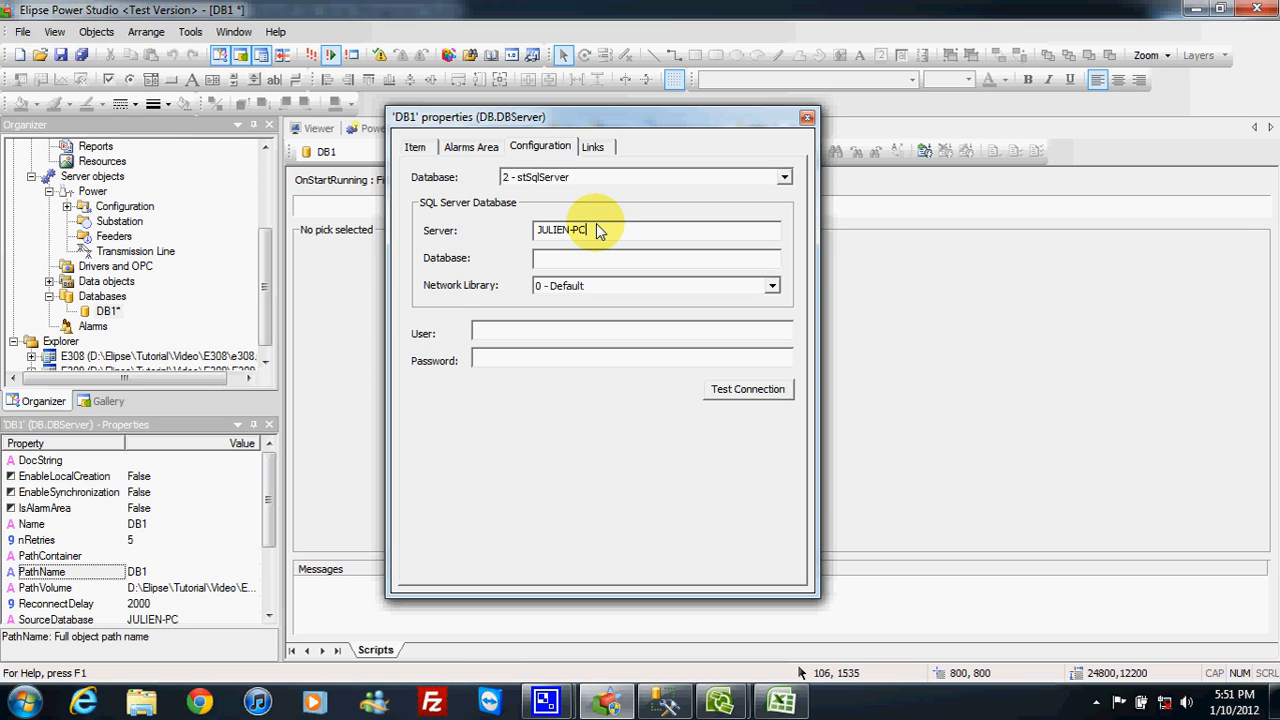
click(606, 262)
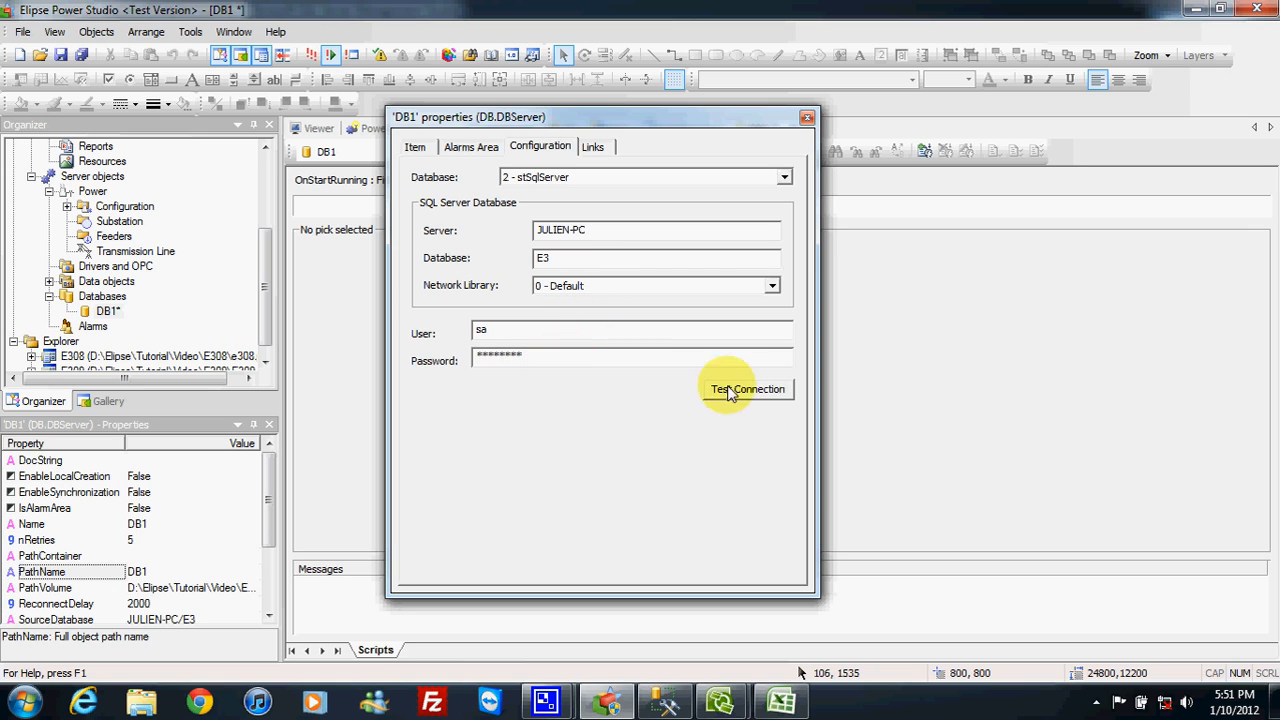
Test DB1's connection to the SQL Server database and close its properties
click(759, 394)
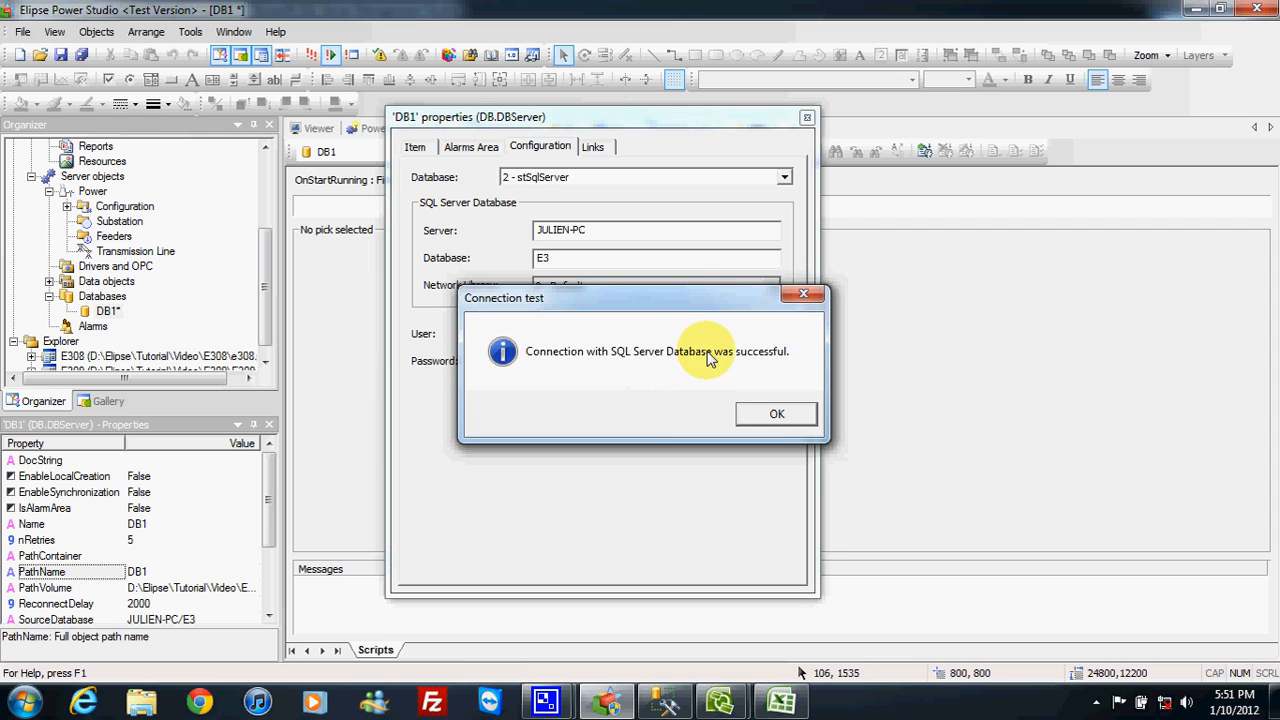
click(783, 411)
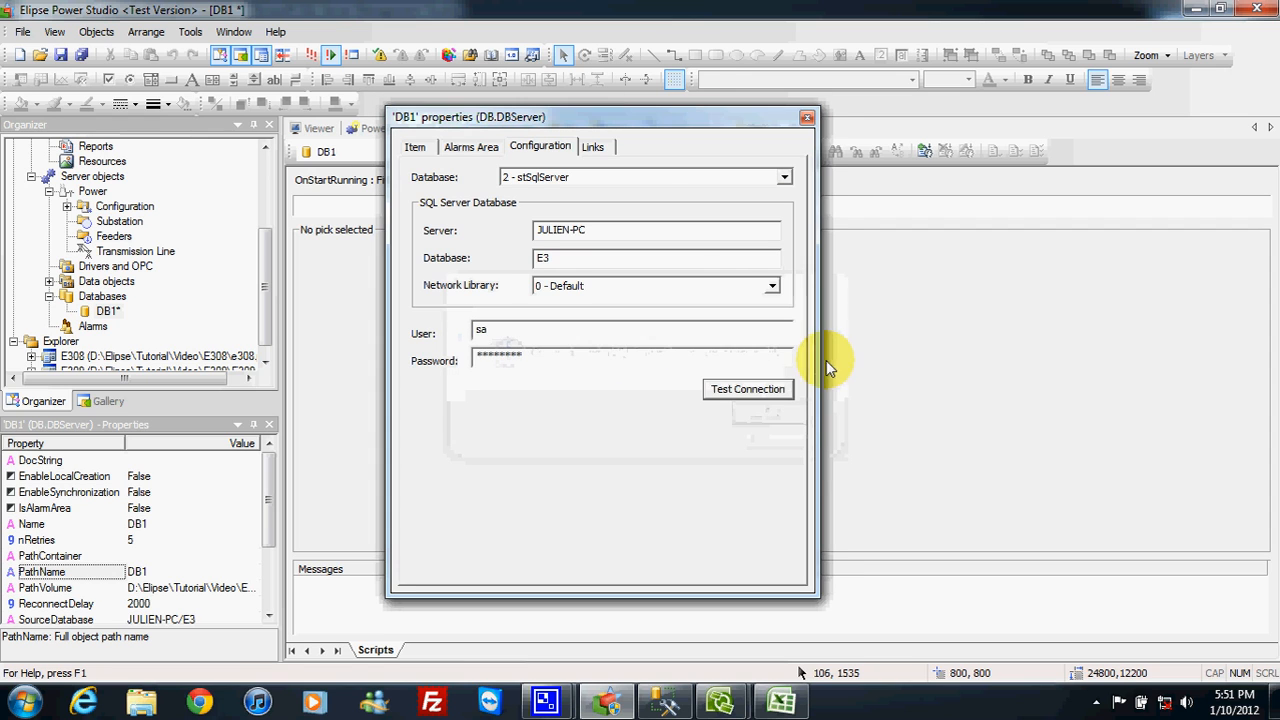
drag(734, 128, 688, 130)
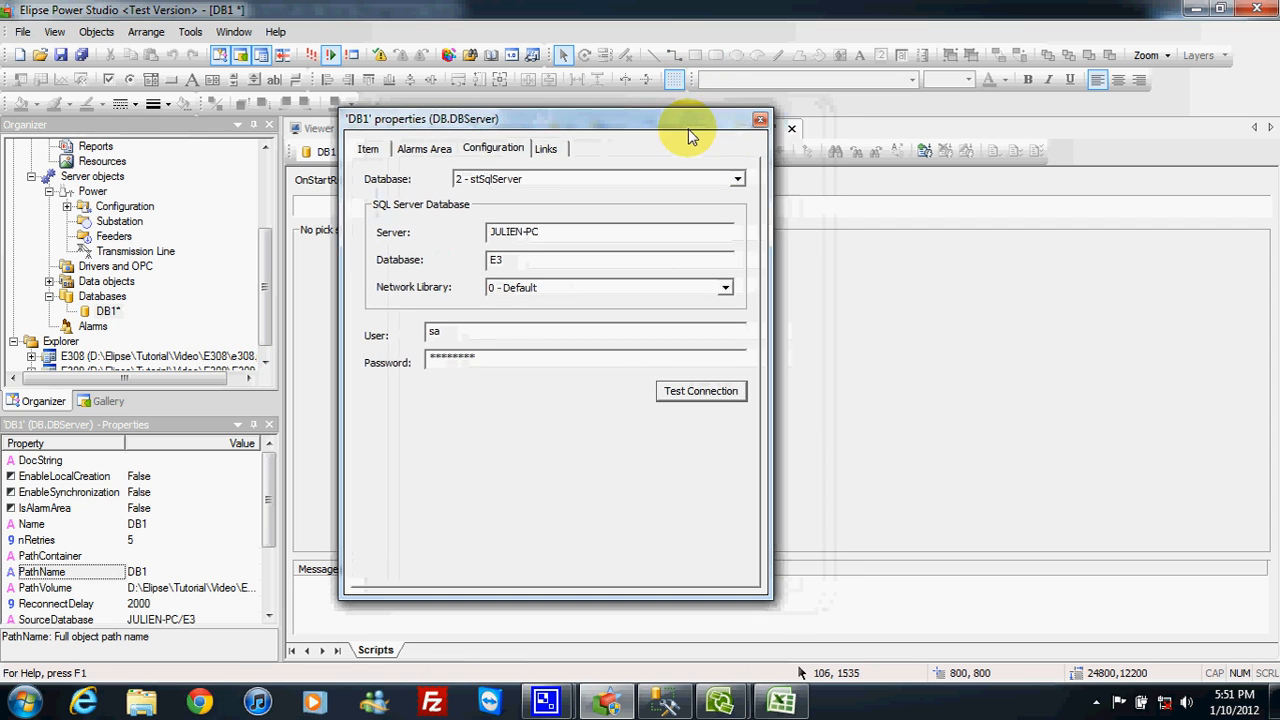
click(760, 120)
Reopen the query configuration of the E3Browser on InitialScreen and choose DB1 as its database server
drag(268, 288, 267, 276)
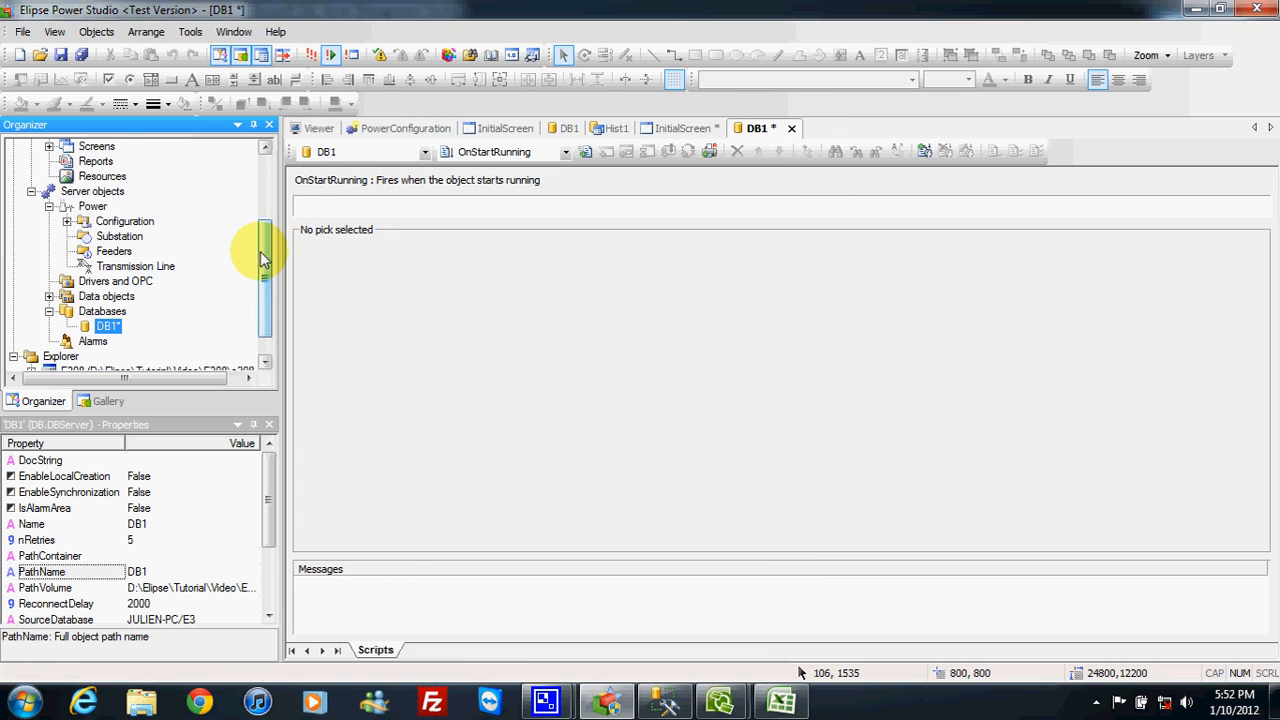
scroll(263, 258, up, 1)
click(49, 191)
double_click(120, 206)
right_click(490, 238)
click(560, 667)
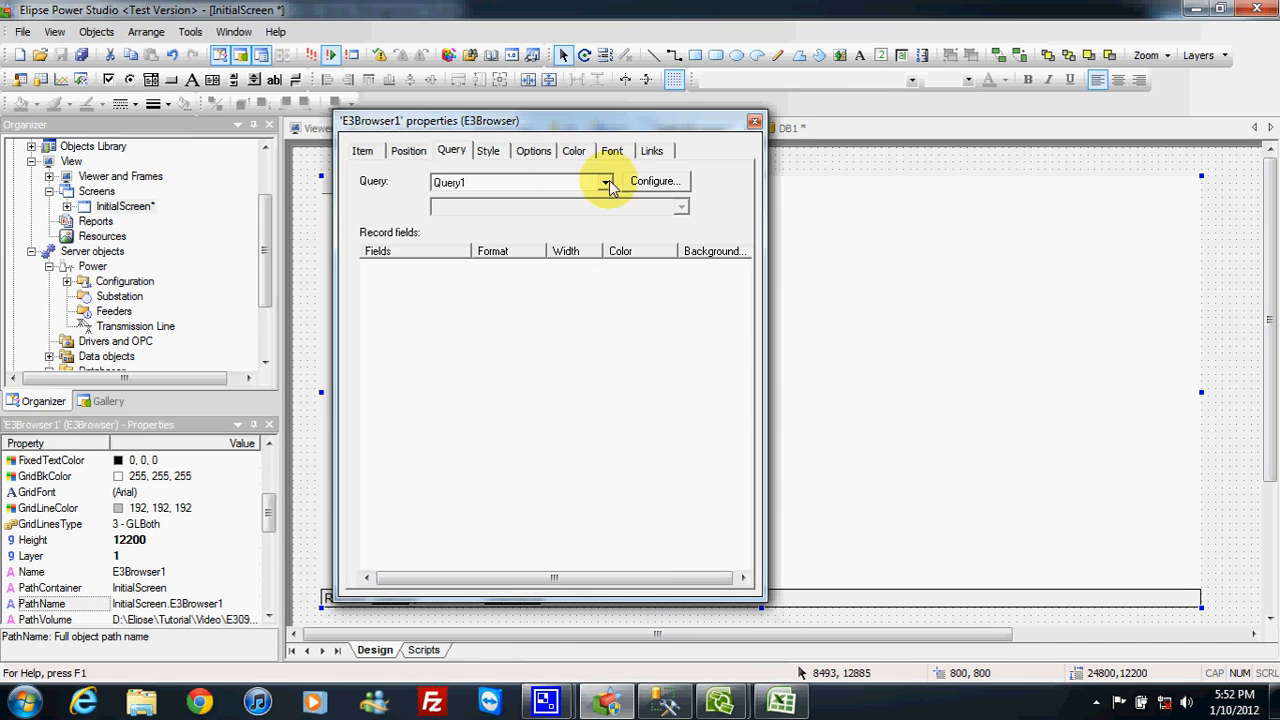
click(652, 184)
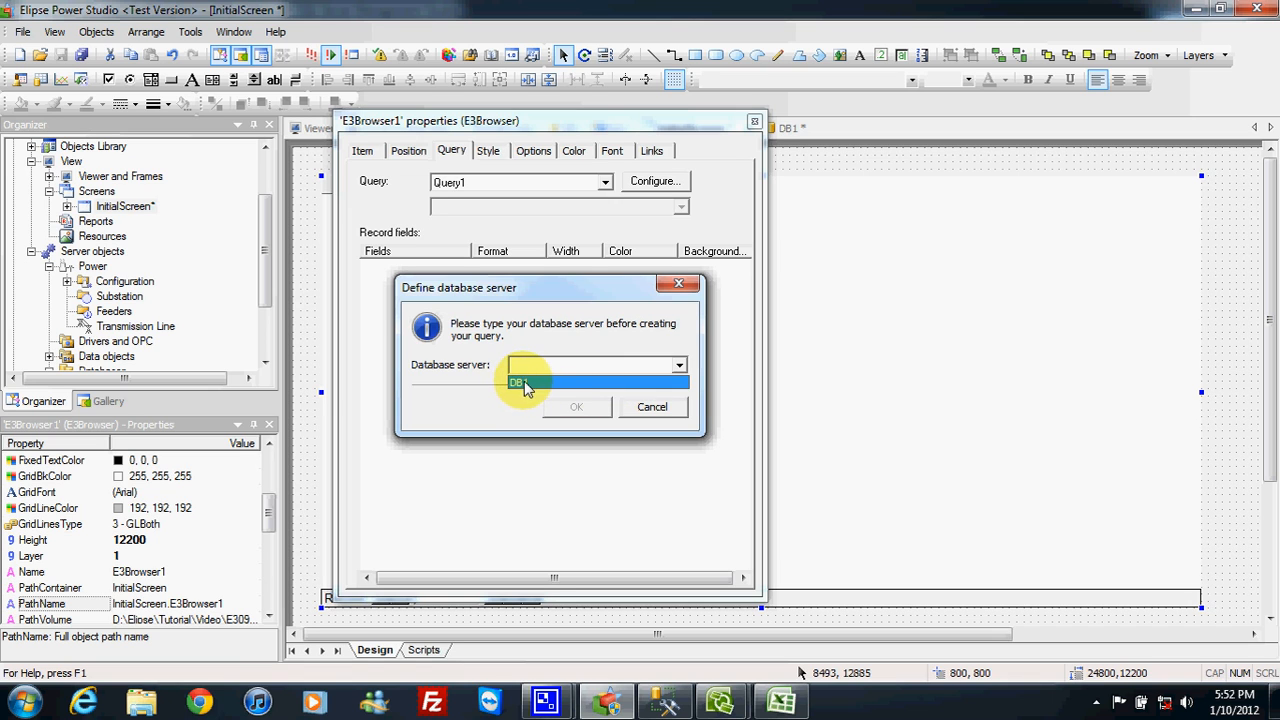
click(517, 384)
click(572, 408)
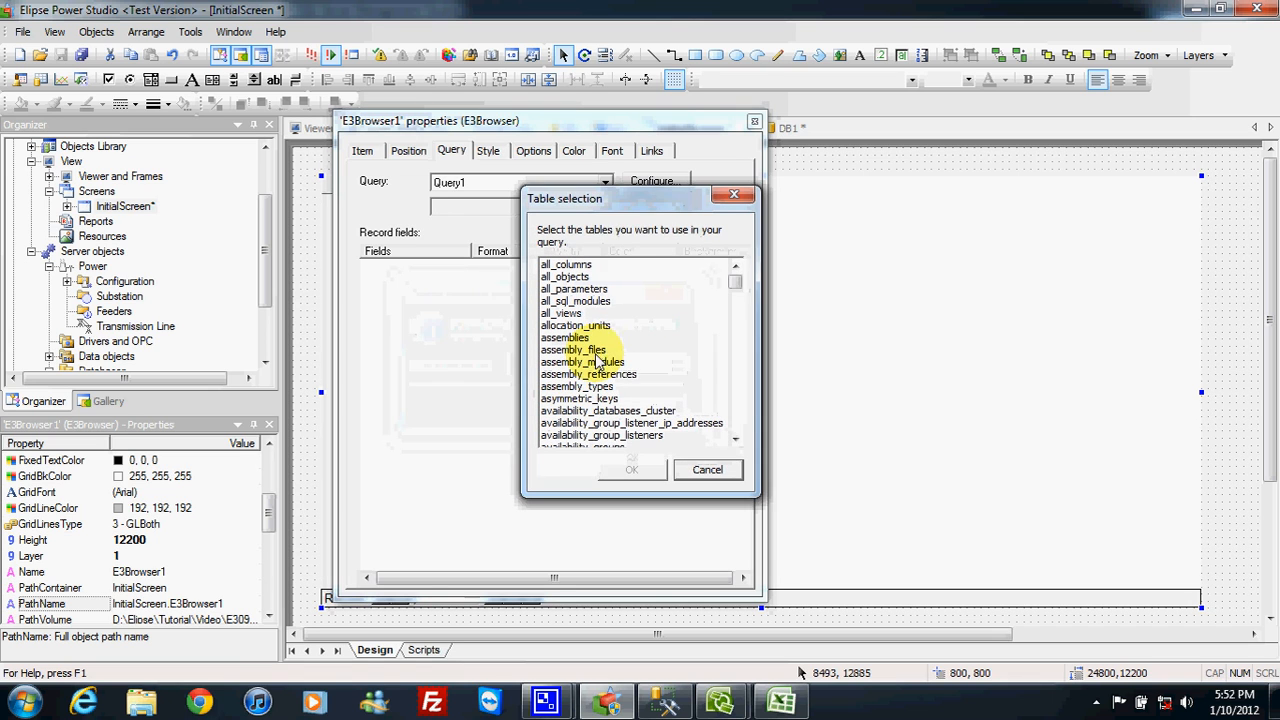
Check the table name in SQL Server Management Studio, and select the Signals table for Query1 in Elipse Power Studio
drag(626, 204, 616, 190)
drag(728, 272, 728, 380)
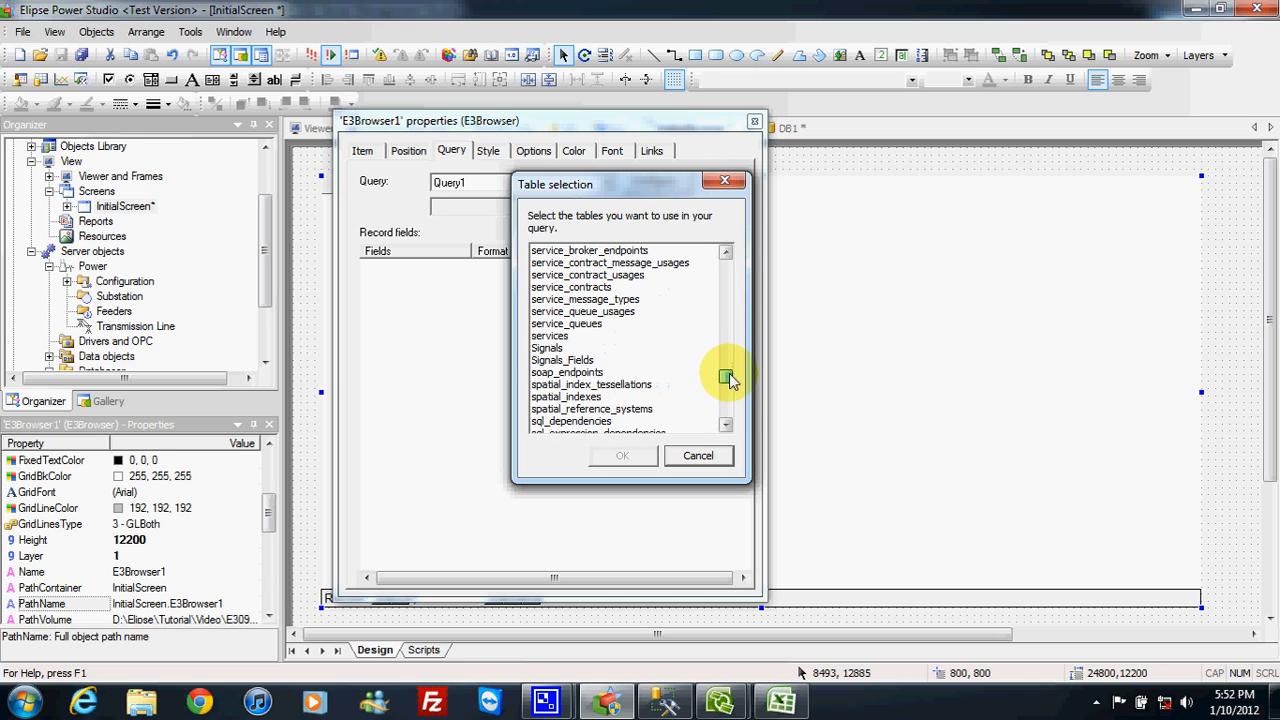
click(666, 700)
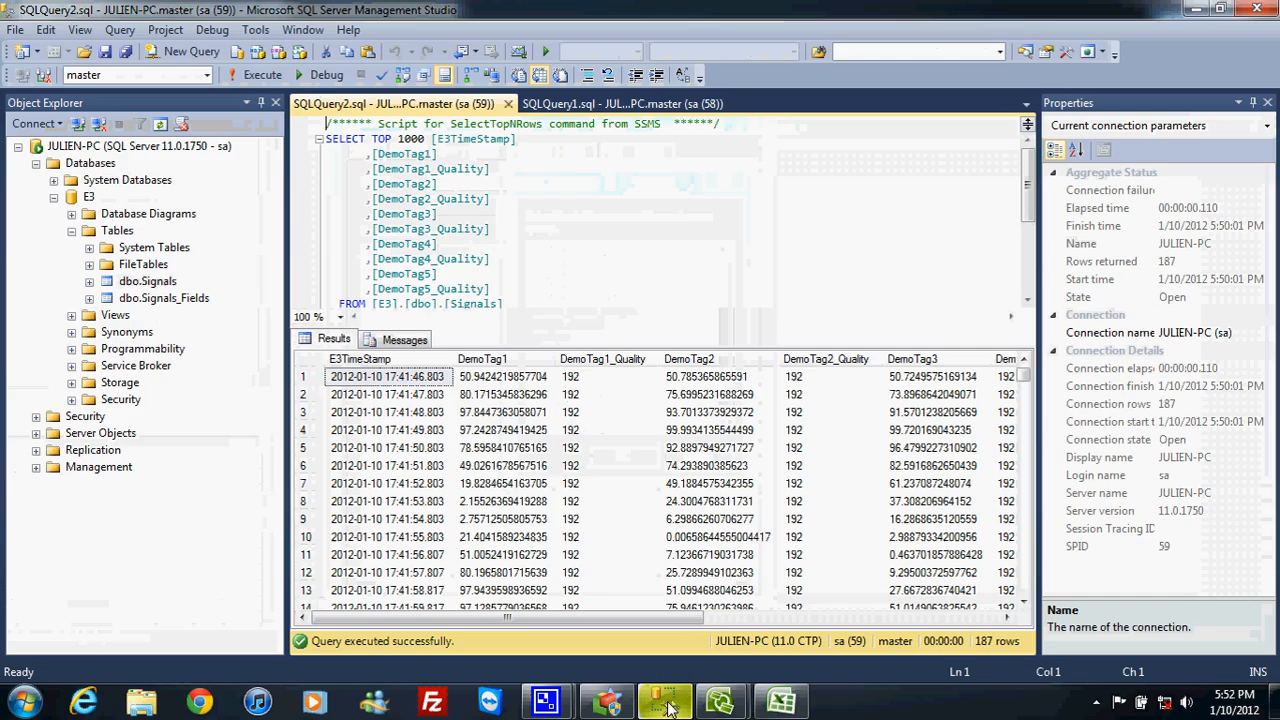
click(150, 282)
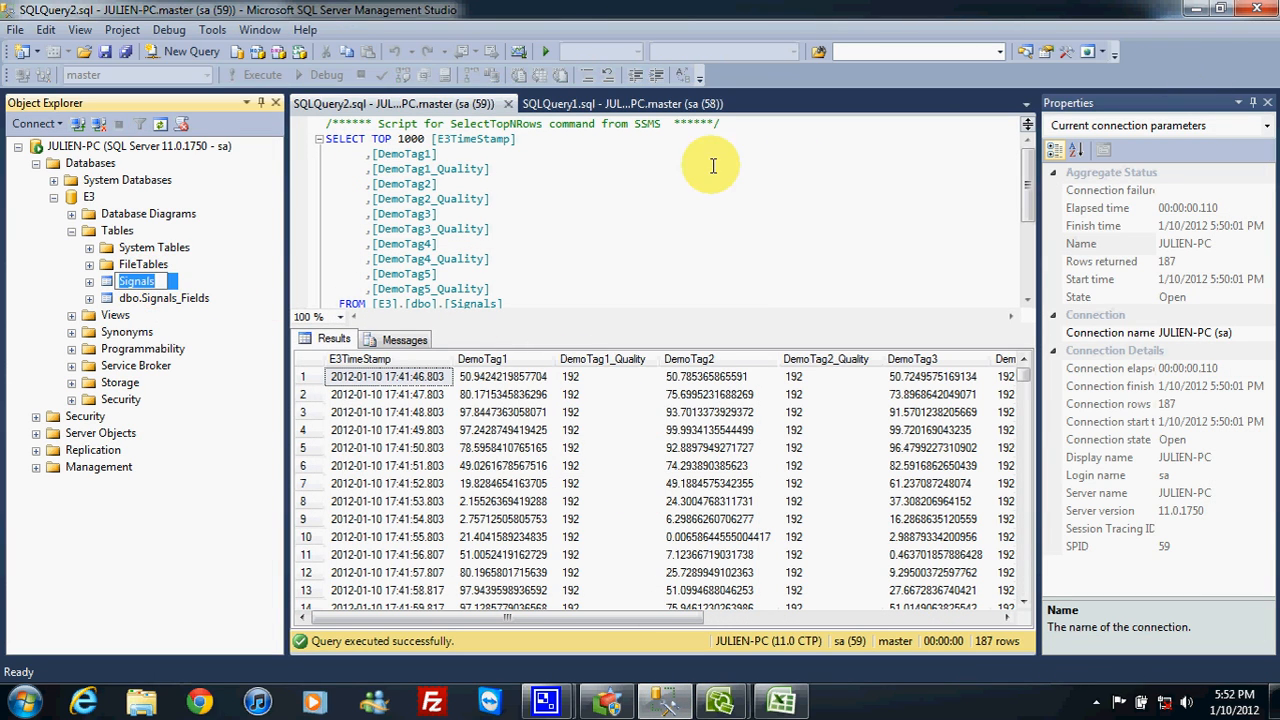
click(1196, 10)
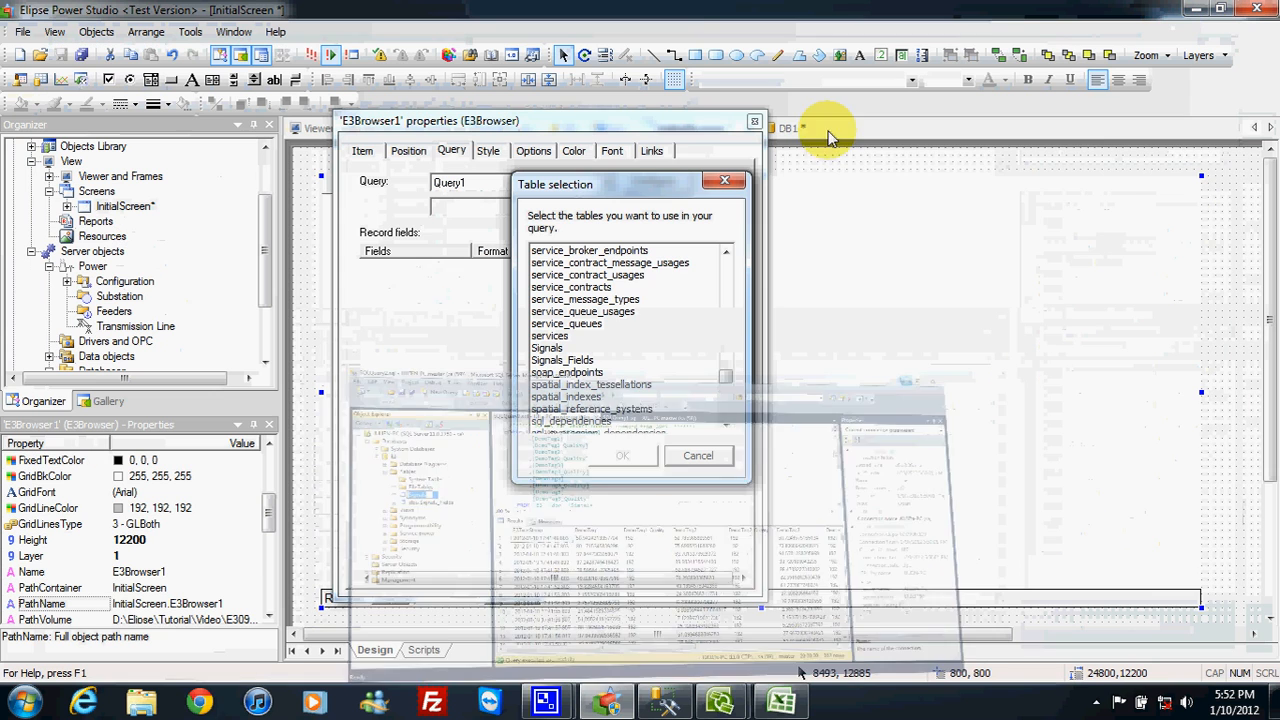
click(548, 350)
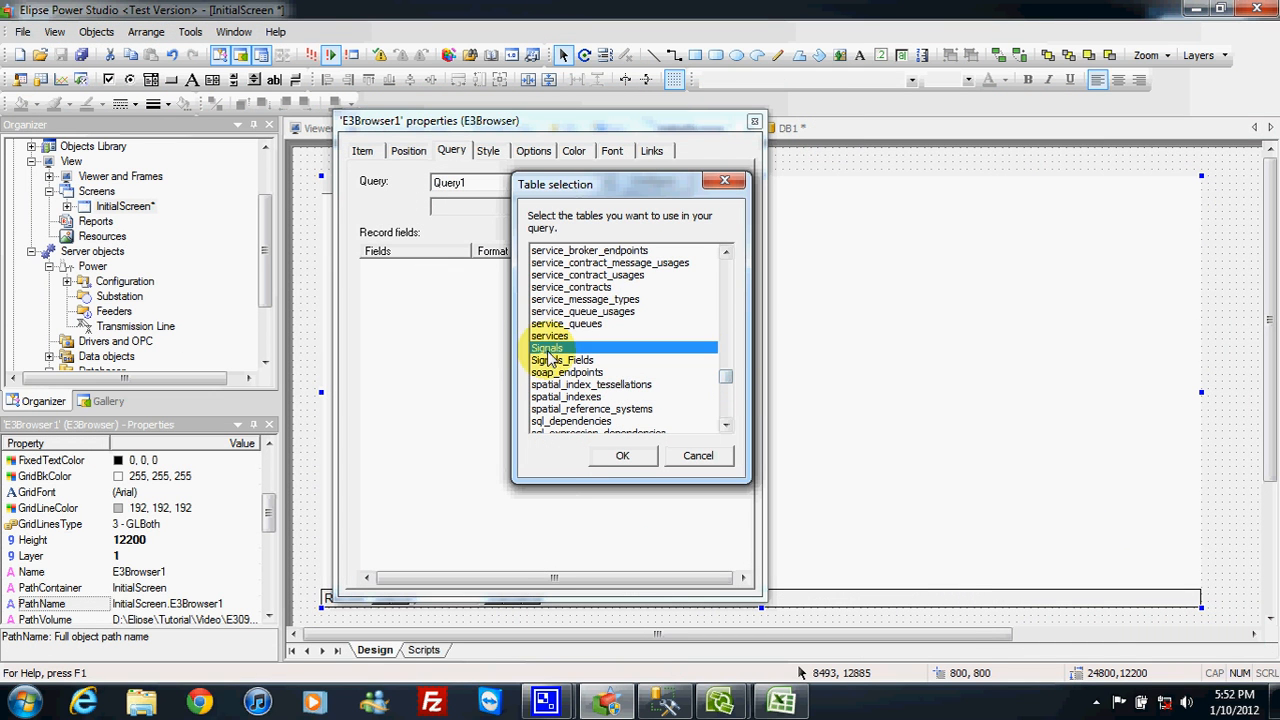
click(636, 457)
Include the Signals fields E3TimeStamp, DemoTag1, DemoTag2, DemoTag3, DemoTag4 and DemoTag5 in Query1
drag(552, 144, 612, 101)
drag(481, 326, 479, 408)
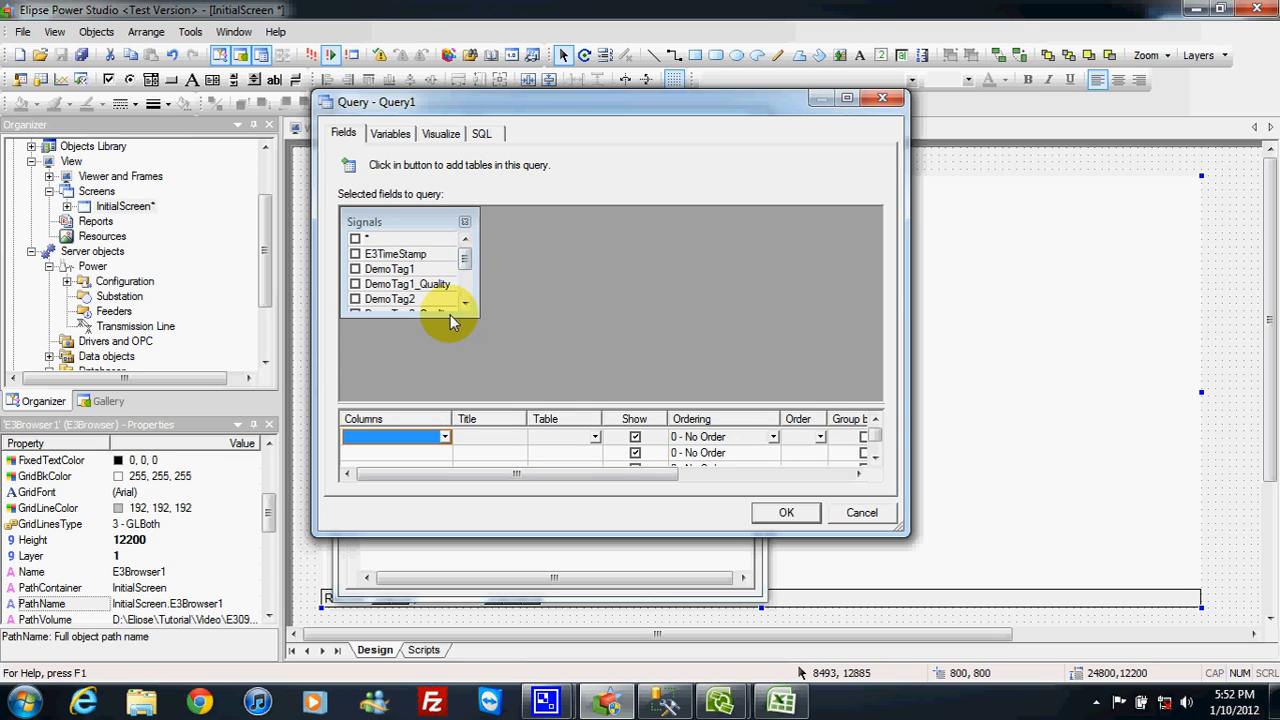
drag(474, 364, 532, 386)
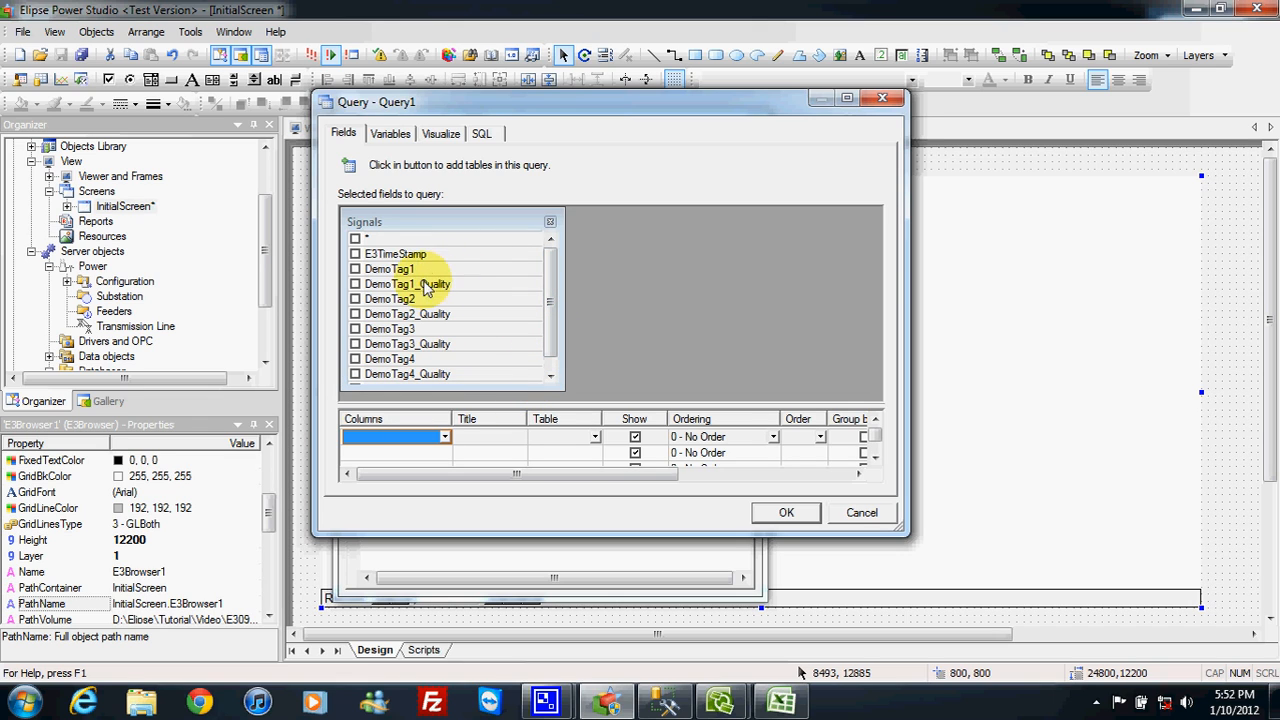
click(355, 254)
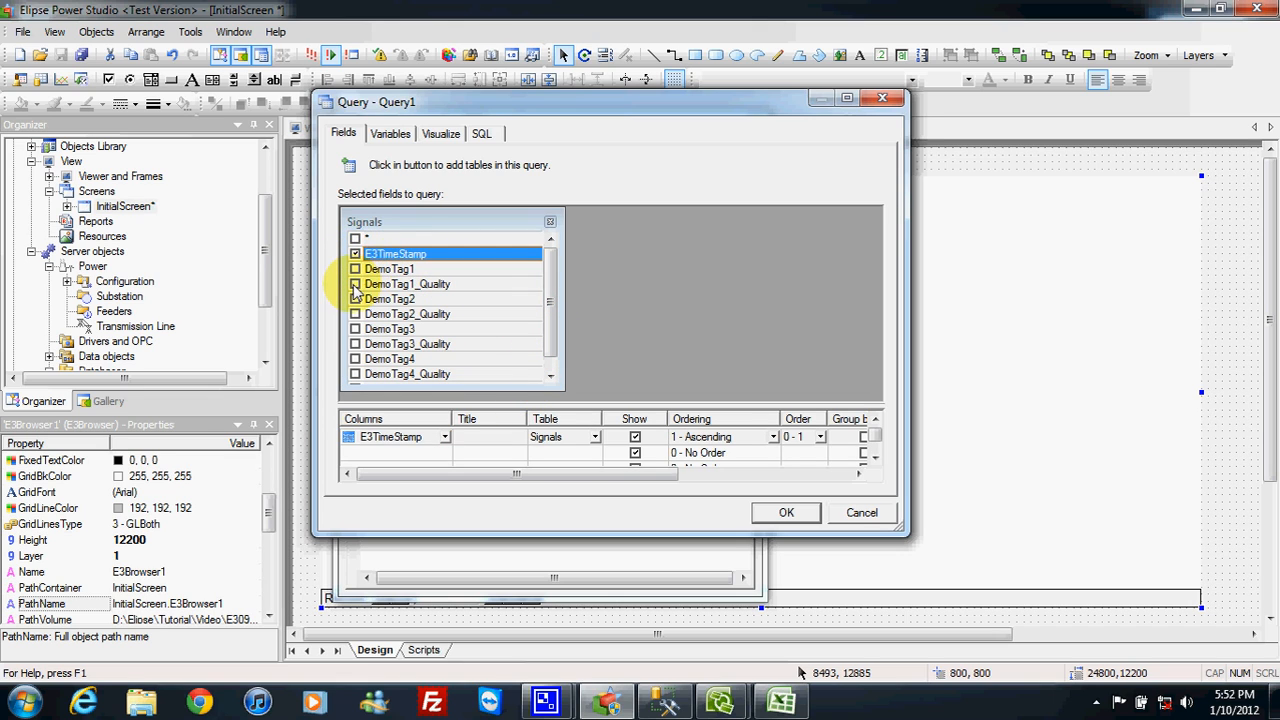
click(356, 270)
click(356, 300)
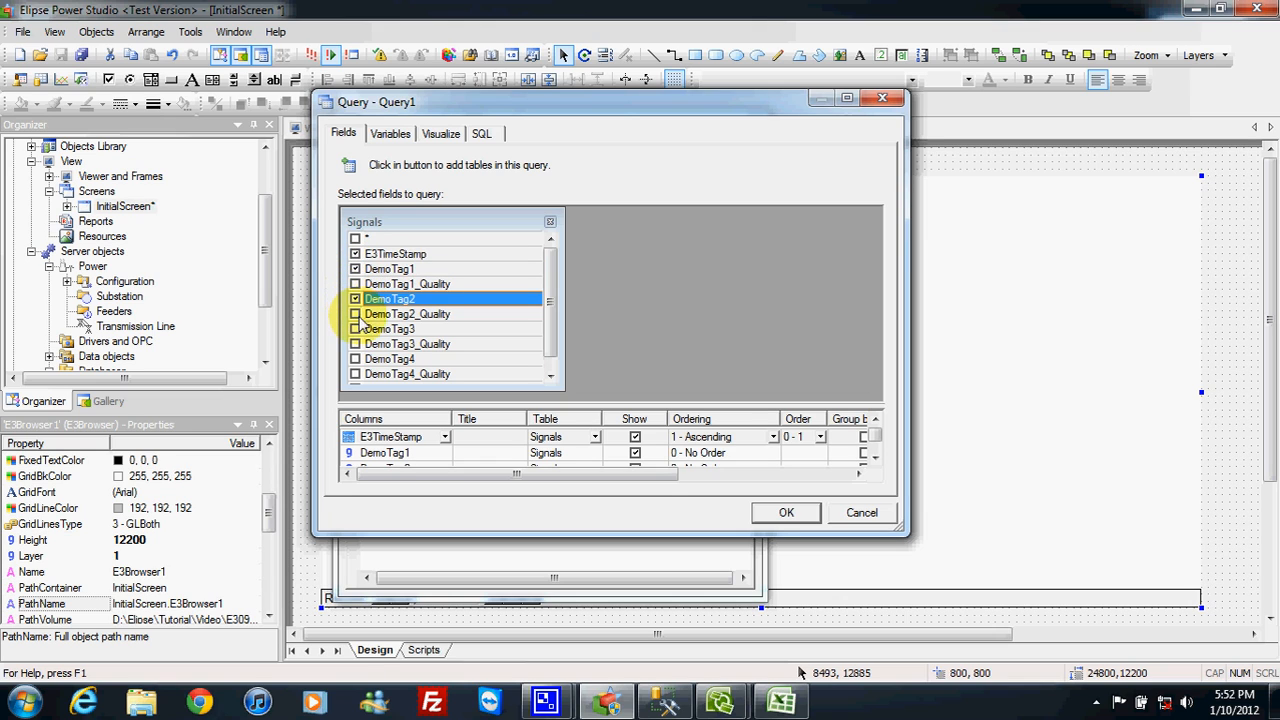
click(356, 330)
click(356, 360)
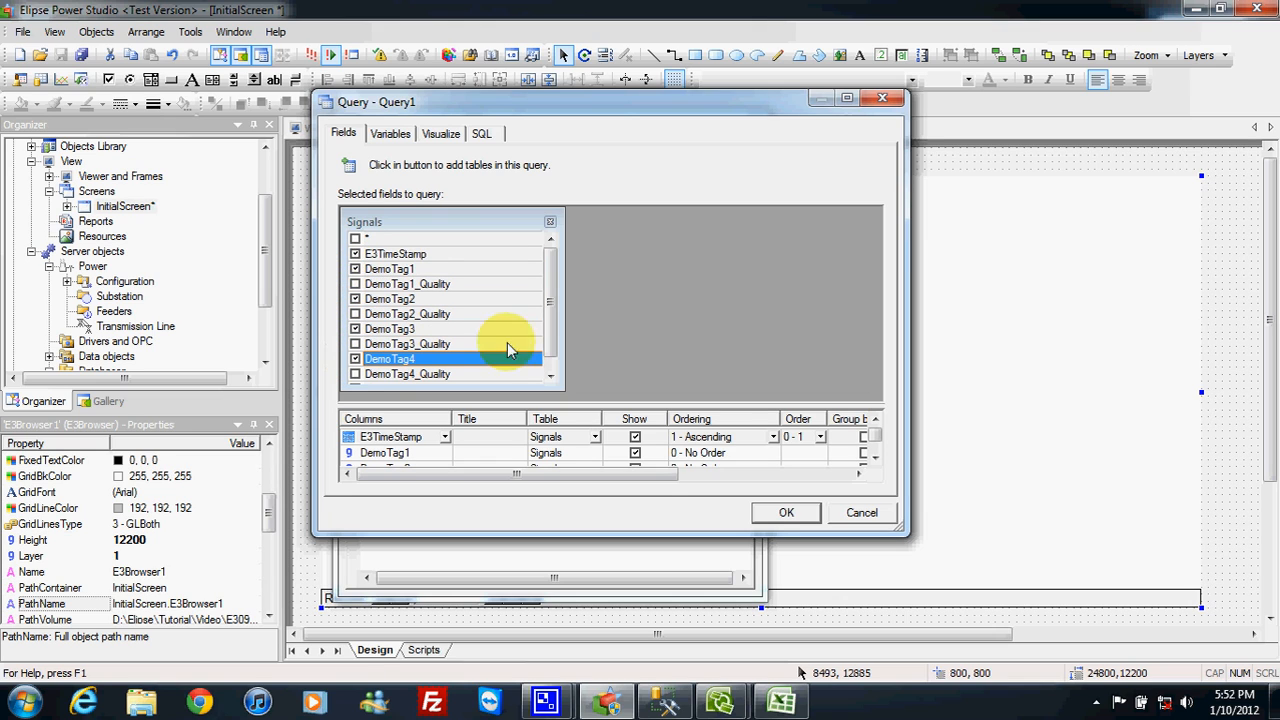
scroll(555, 337, down, 1)
click(356, 374)
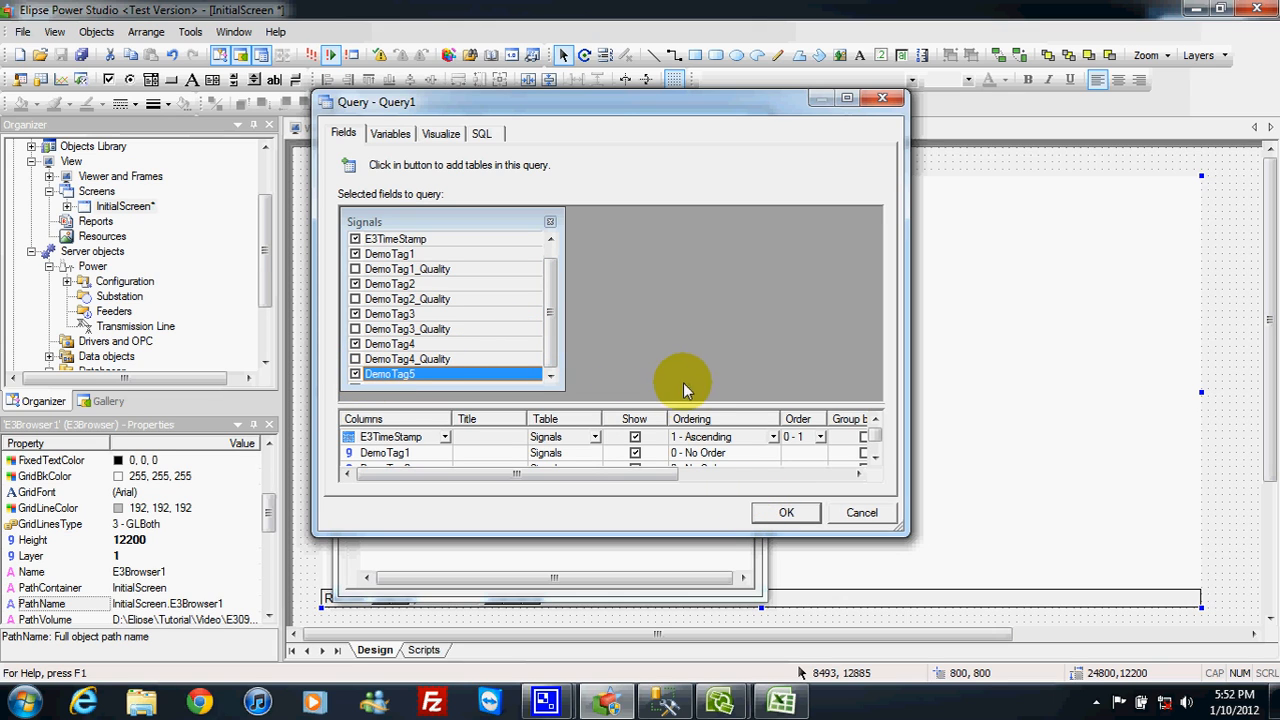
Review the ordering, grouping, function and filter settings of Query1's columns and its generated SQL statement
drag(672, 412, 672, 300)
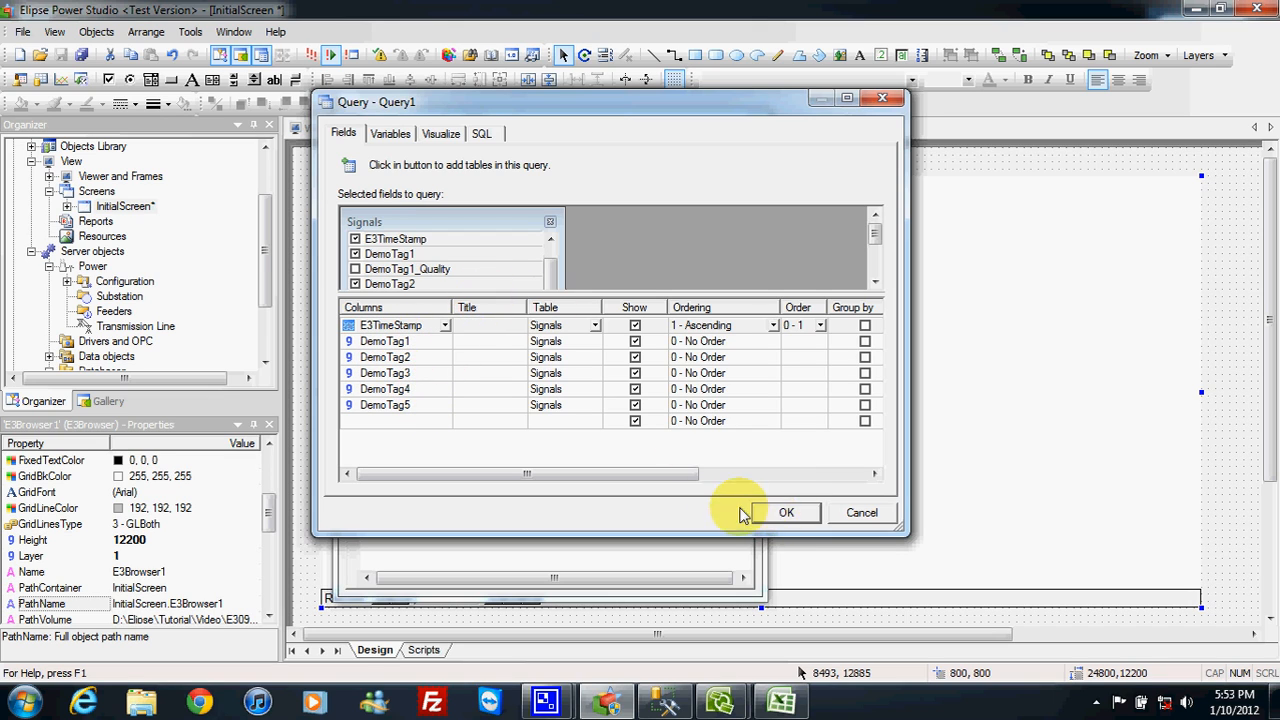
drag(553, 478, 524, 476)
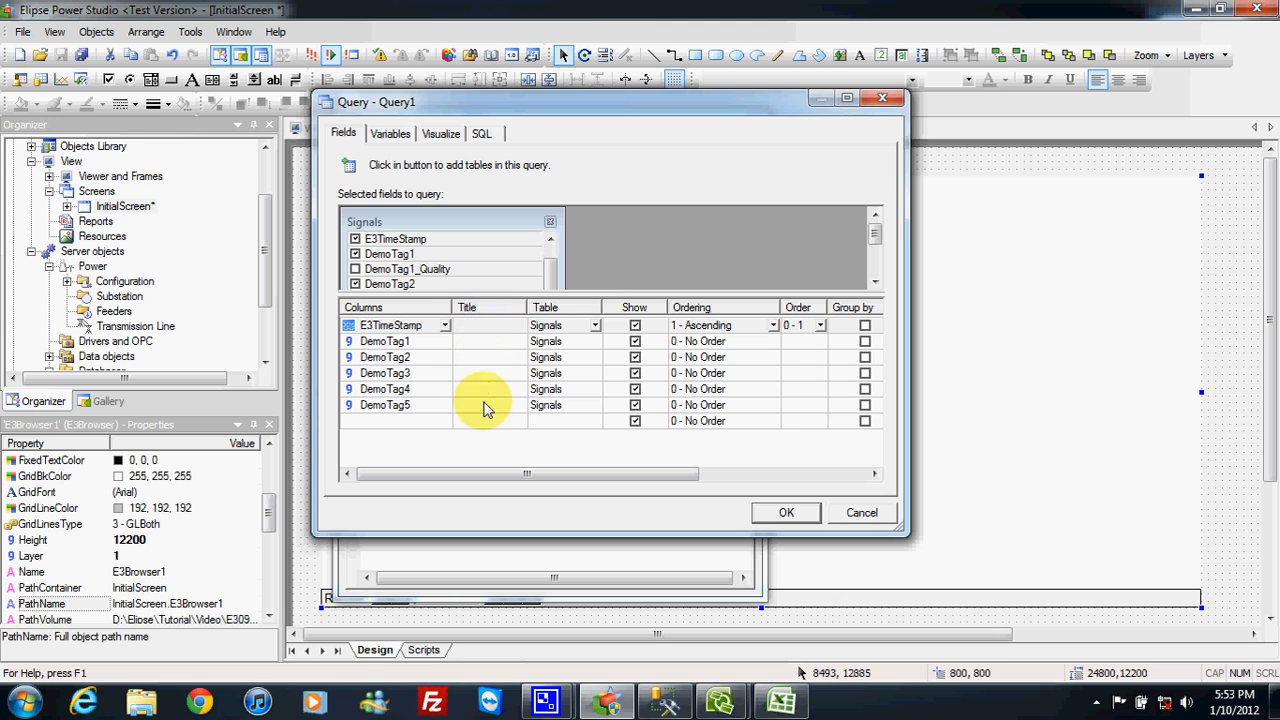
drag(591, 474, 642, 476)
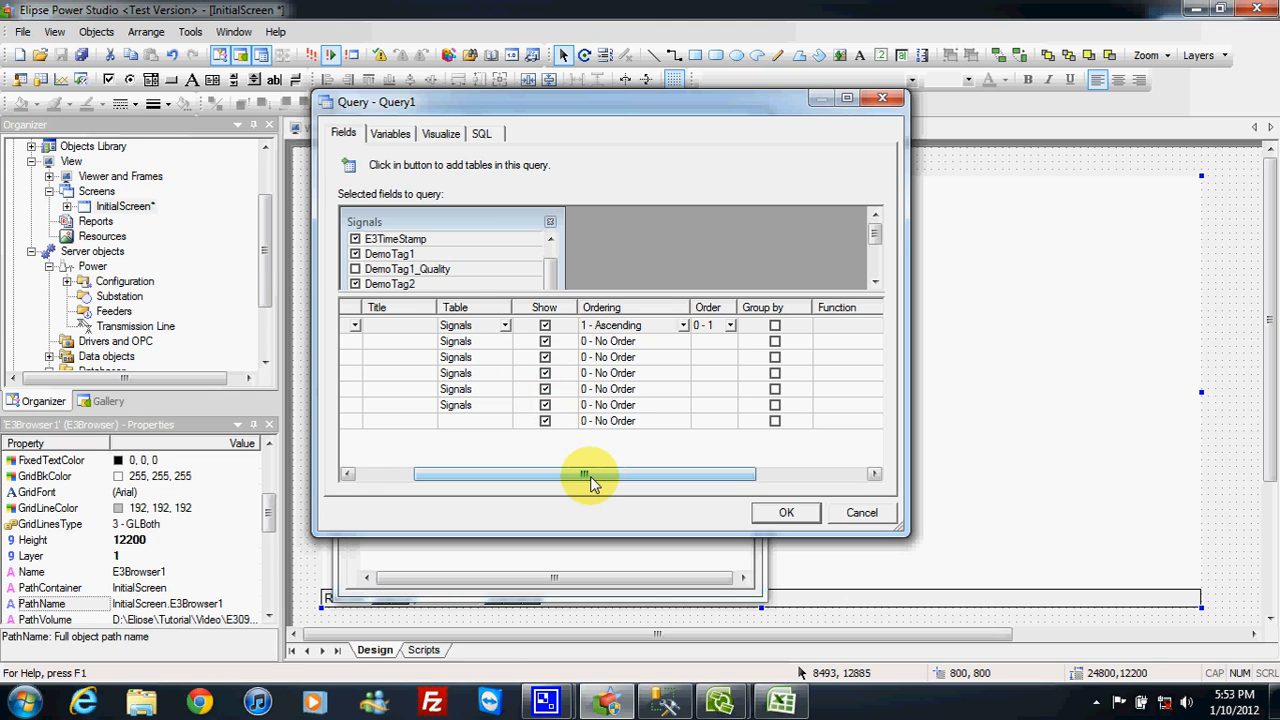
drag(590, 478, 674, 474)
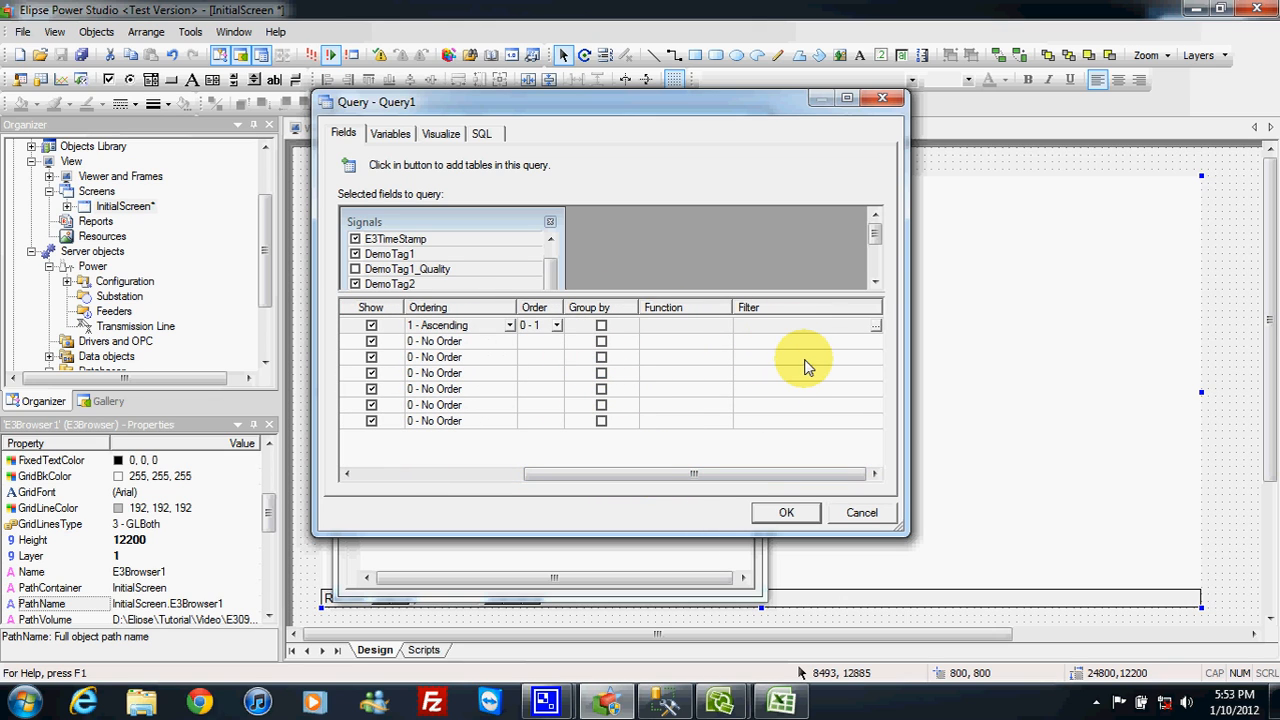
drag(724, 474, 557, 474)
click(491, 134)
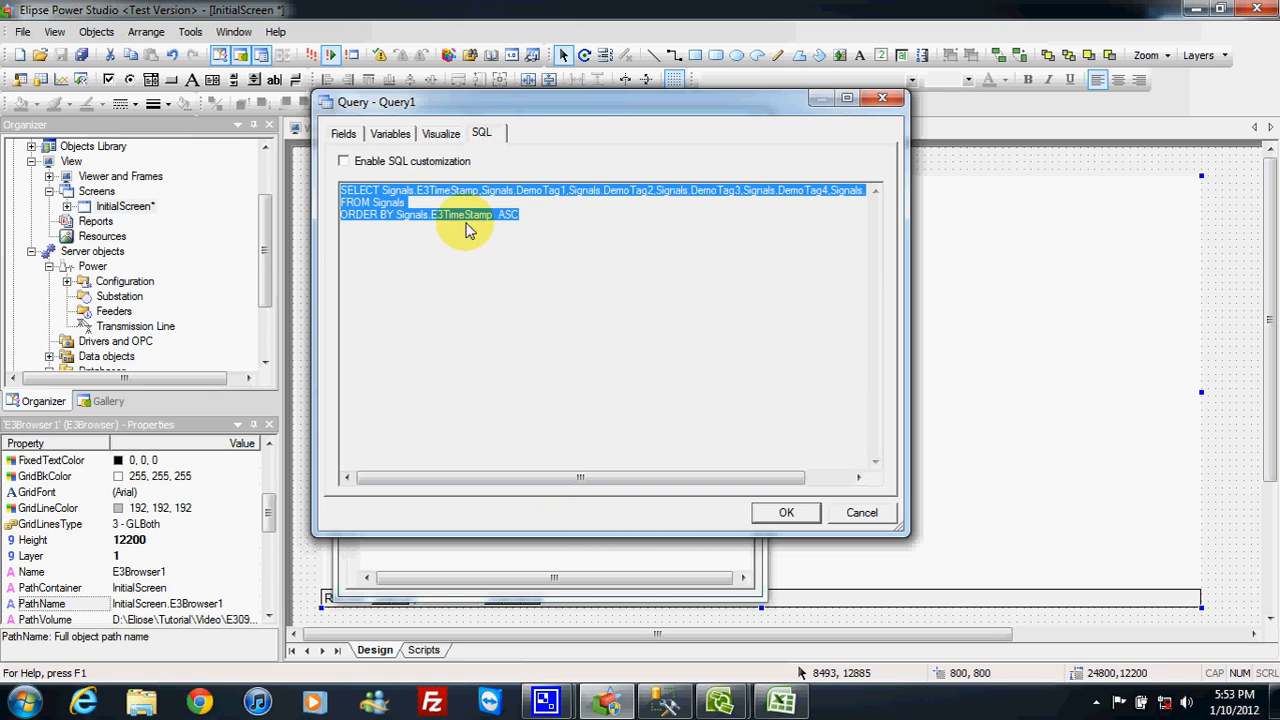
drag(464, 100, 540, 107)
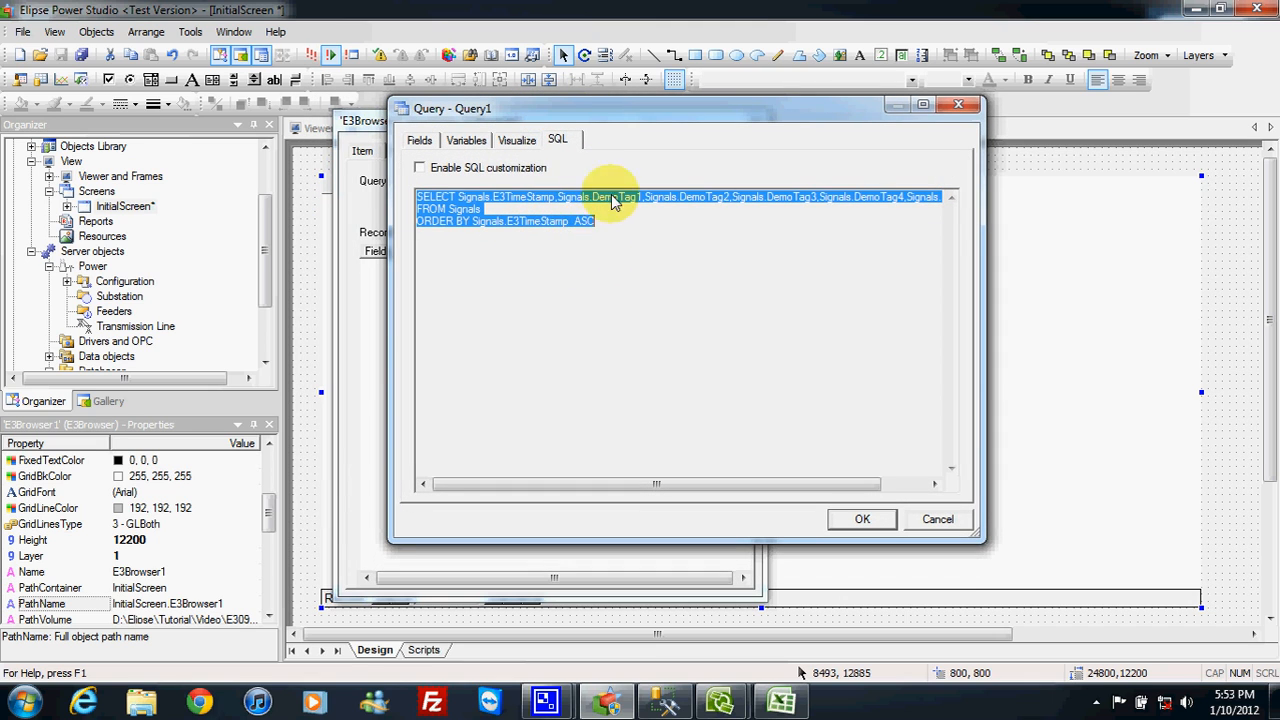
Run Query1 as a preview and examine the returned timestamps and DemoTag values
click(518, 141)
click(426, 173)
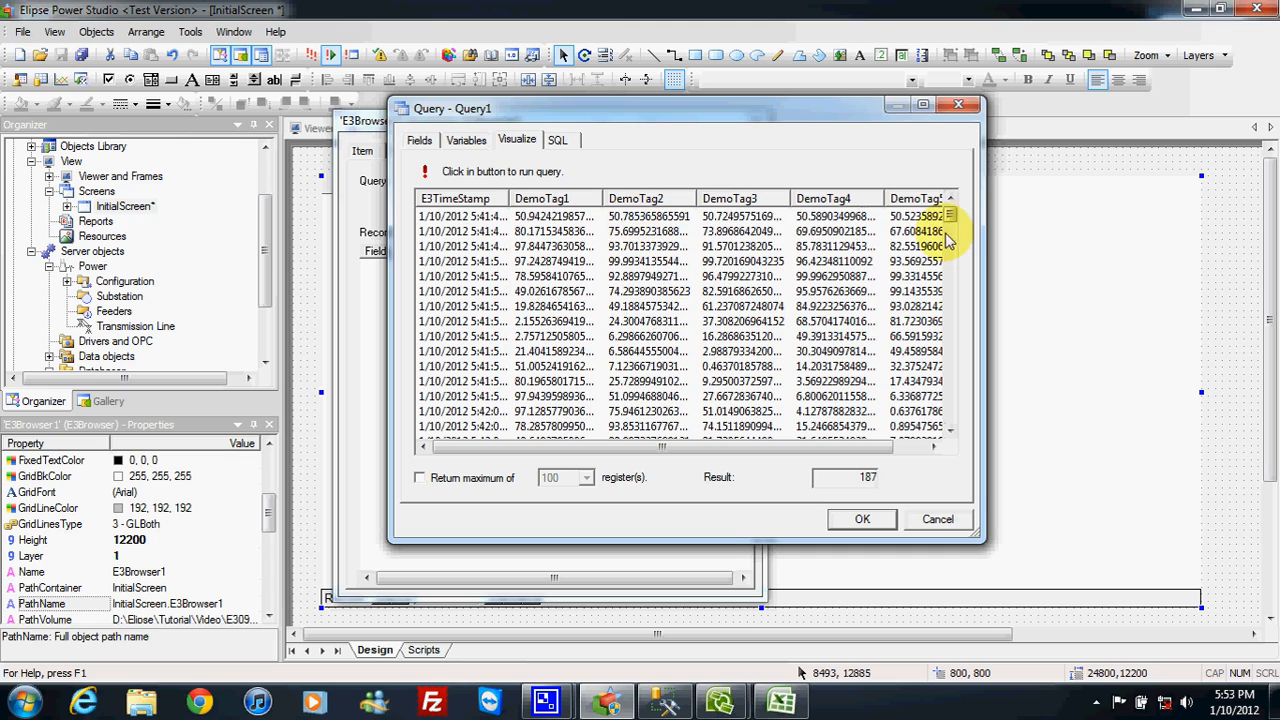
scroll(948, 215, down, 5)
scroll(910, 232, up, 5)
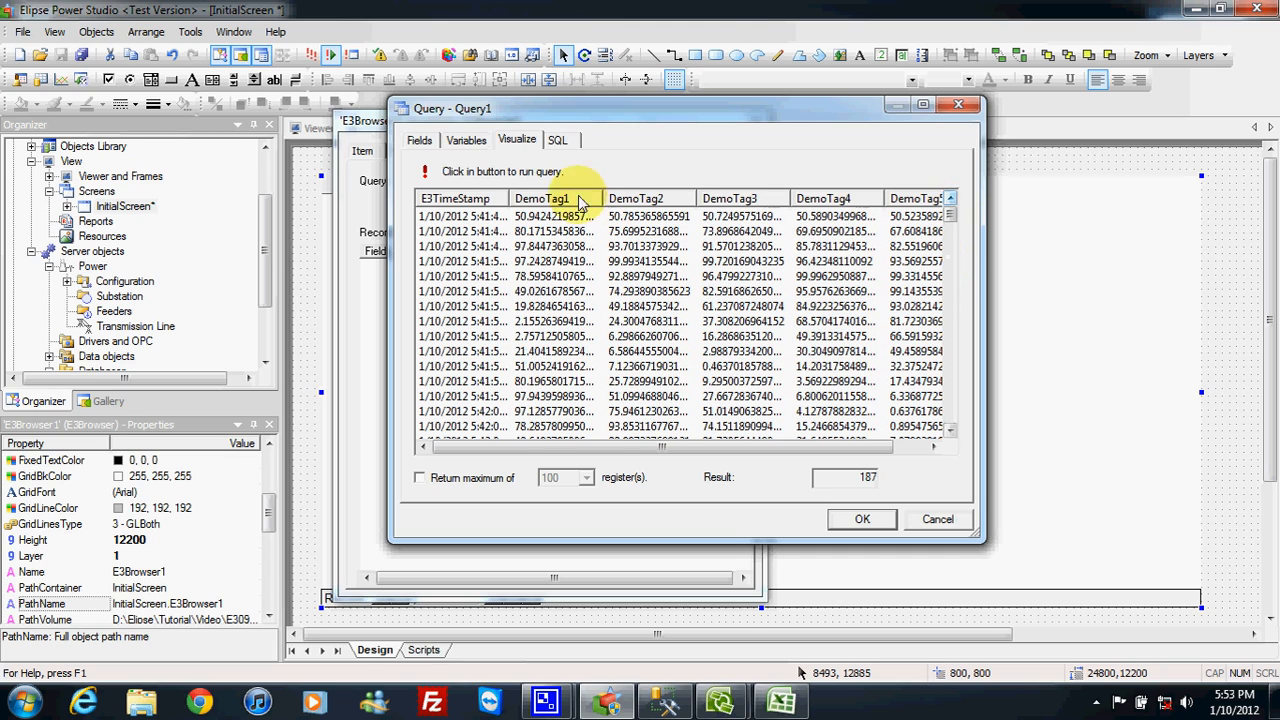
drag(663, 449, 533, 196)
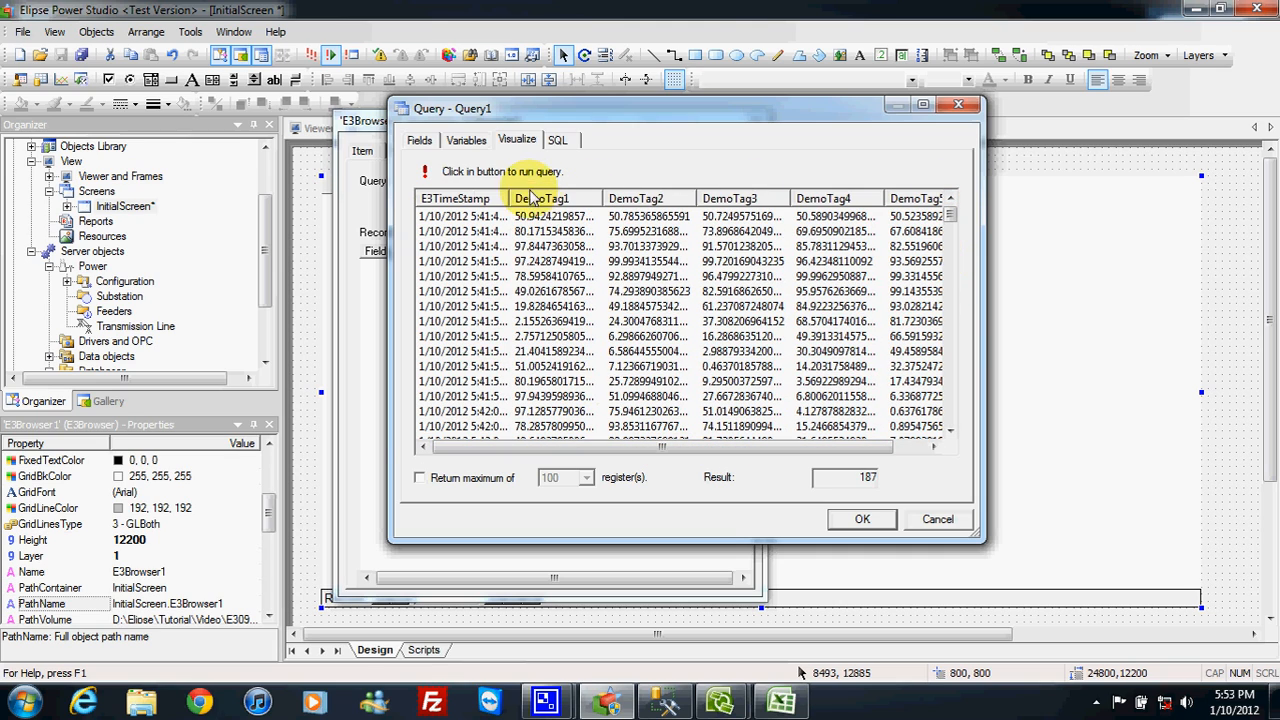
drag(643, 447, 783, 447)
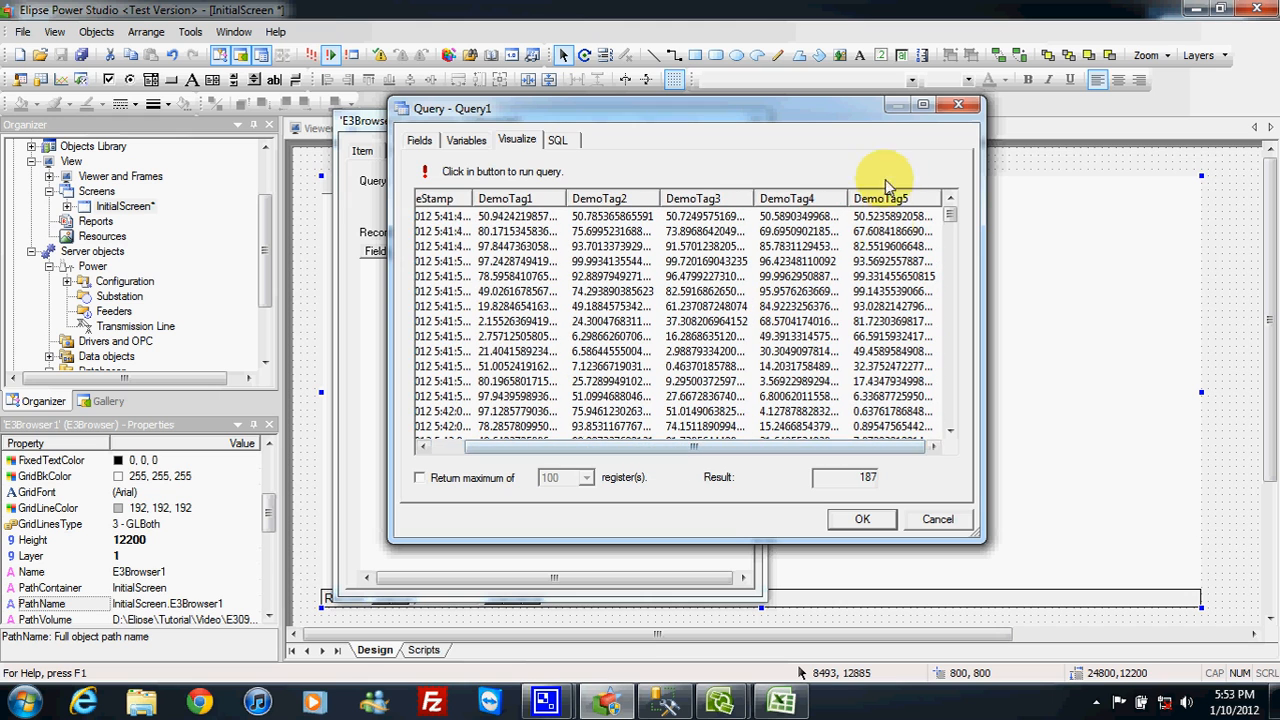
scroll(880, 447, left, 4)
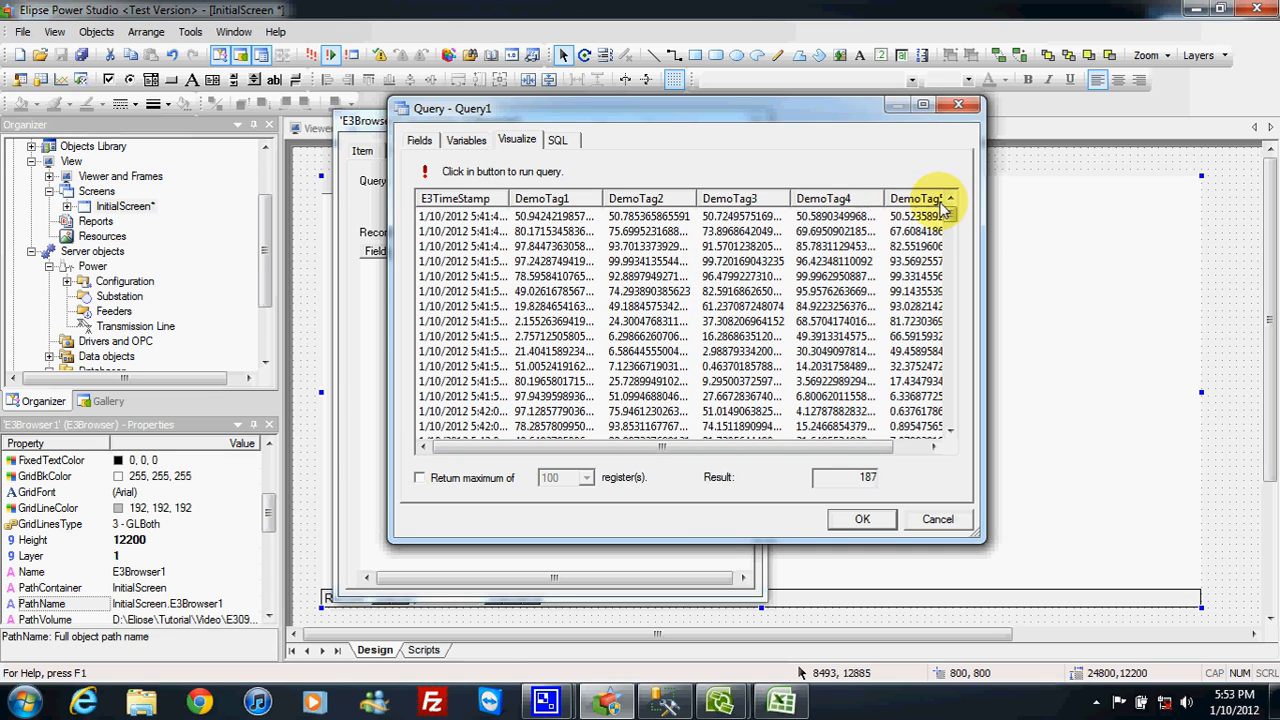
Limit the Query1 preview to a maximum of 10 registers and run it again
click(420, 479)
click(545, 479)
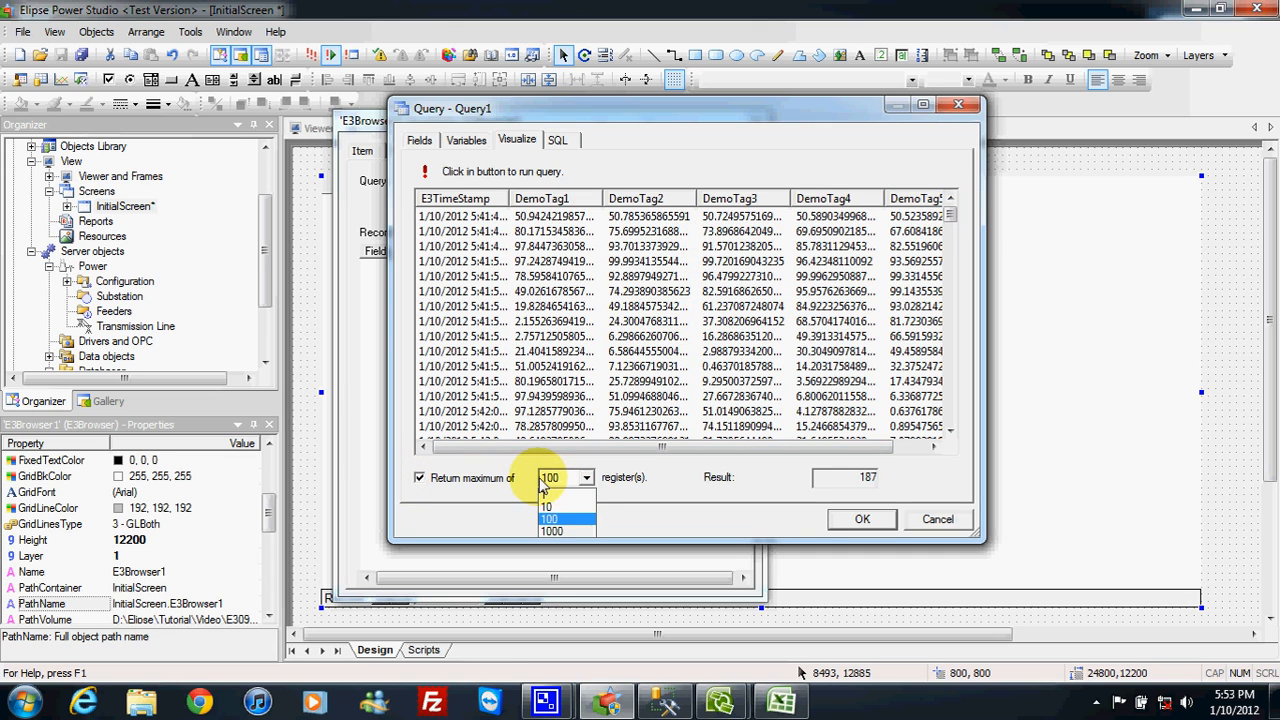
click(551, 508)
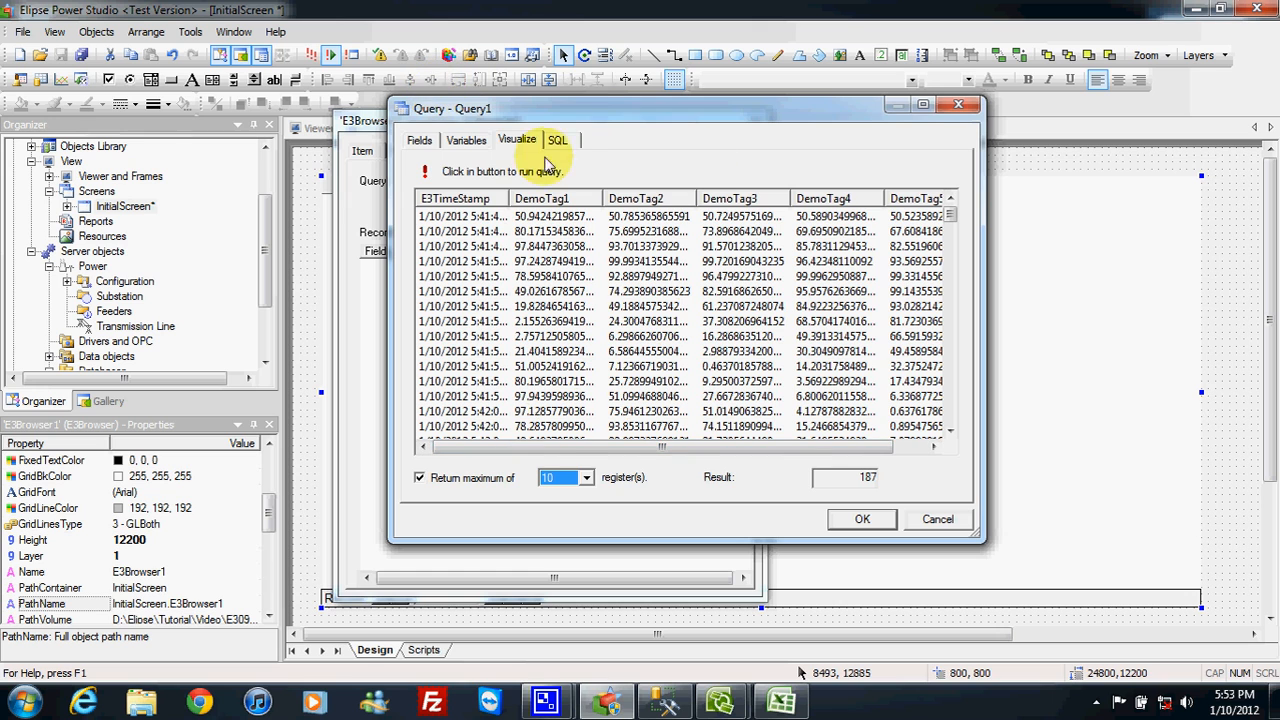
drag(585, 115, 571, 105)
click(411, 162)
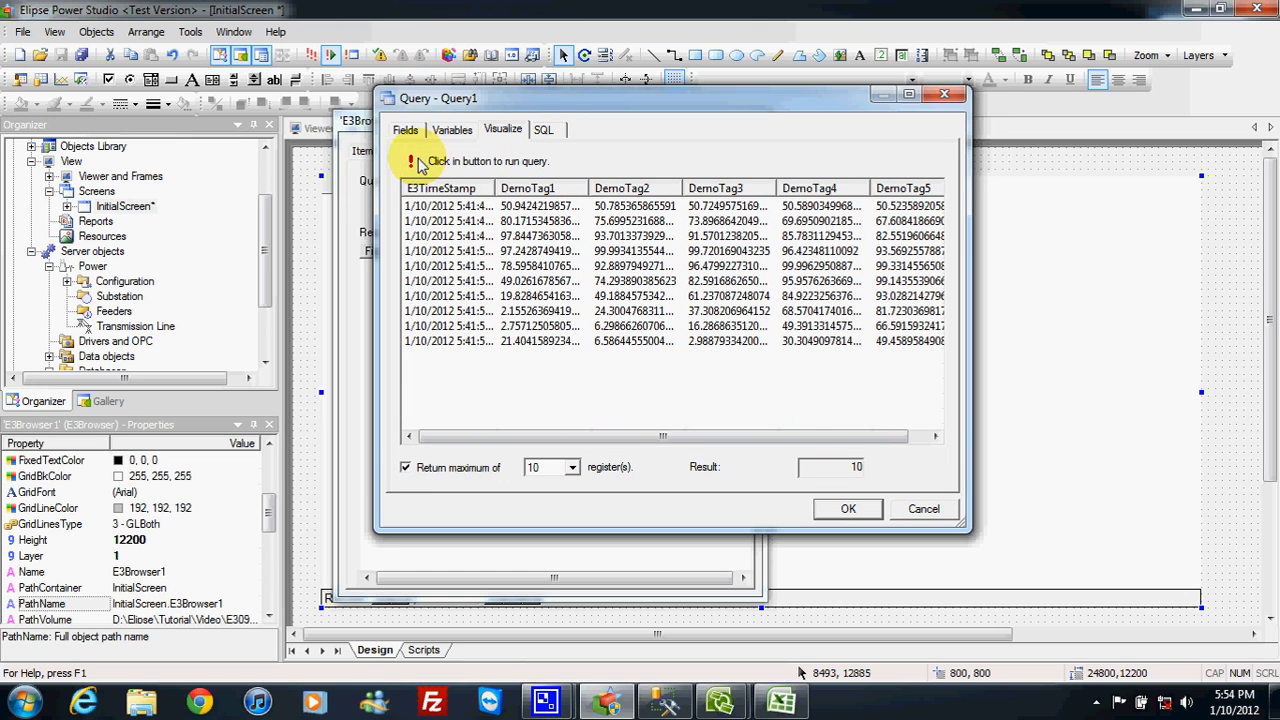
drag(596, 92, 657, 96)
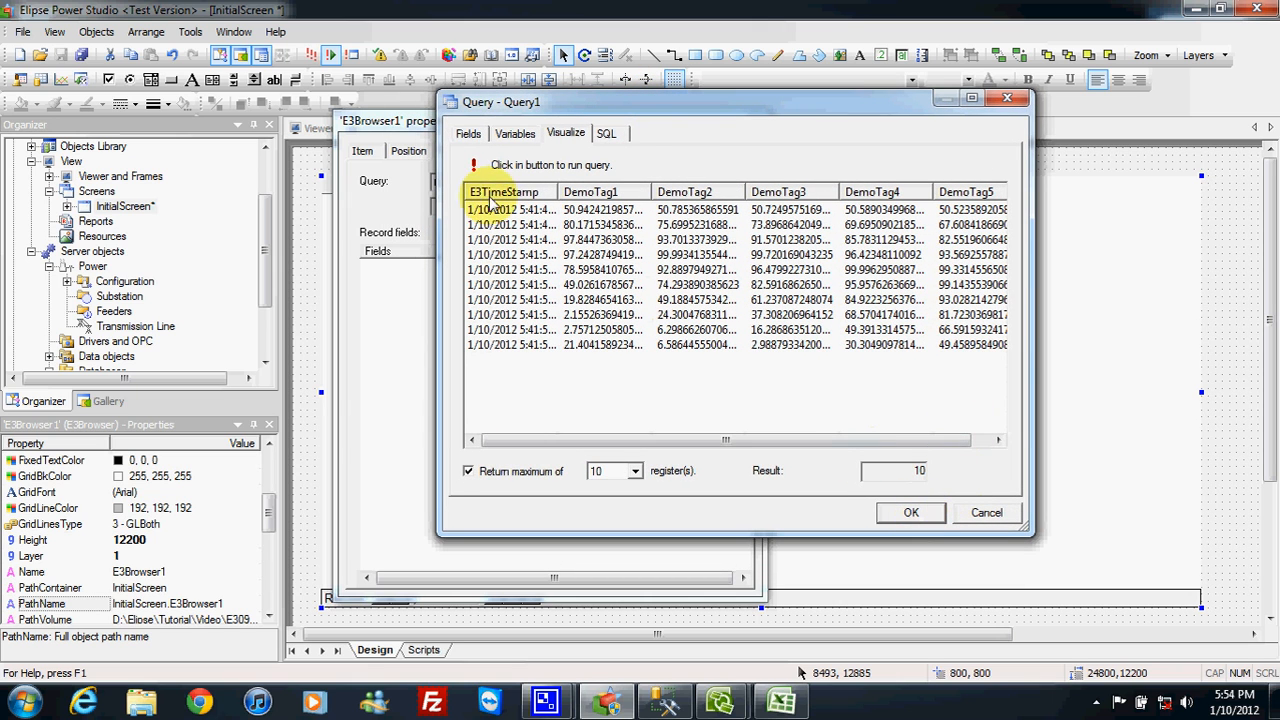
Accept Query1 for the E3Browser and set the field widths to 150 for E3TimeStamp and 120 for DemoTag1 to DemoTag5
click(468, 132)
click(904, 513)
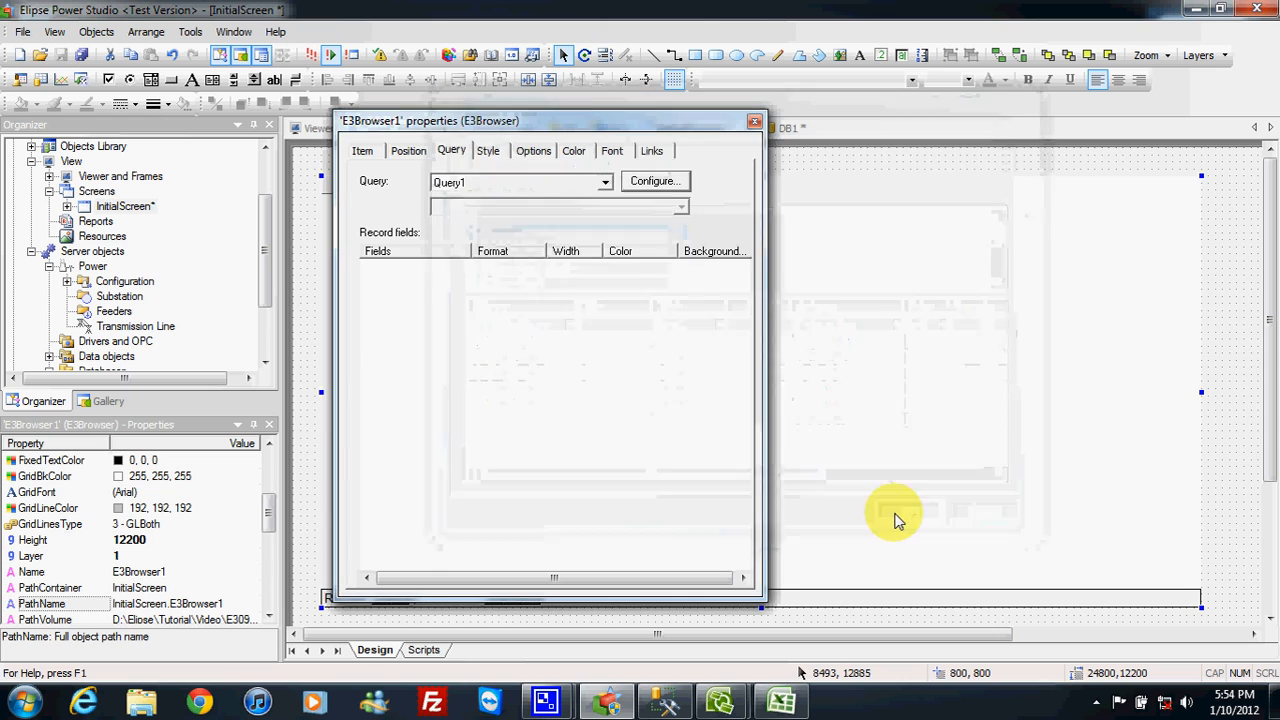
drag(666, 123, 705, 295)
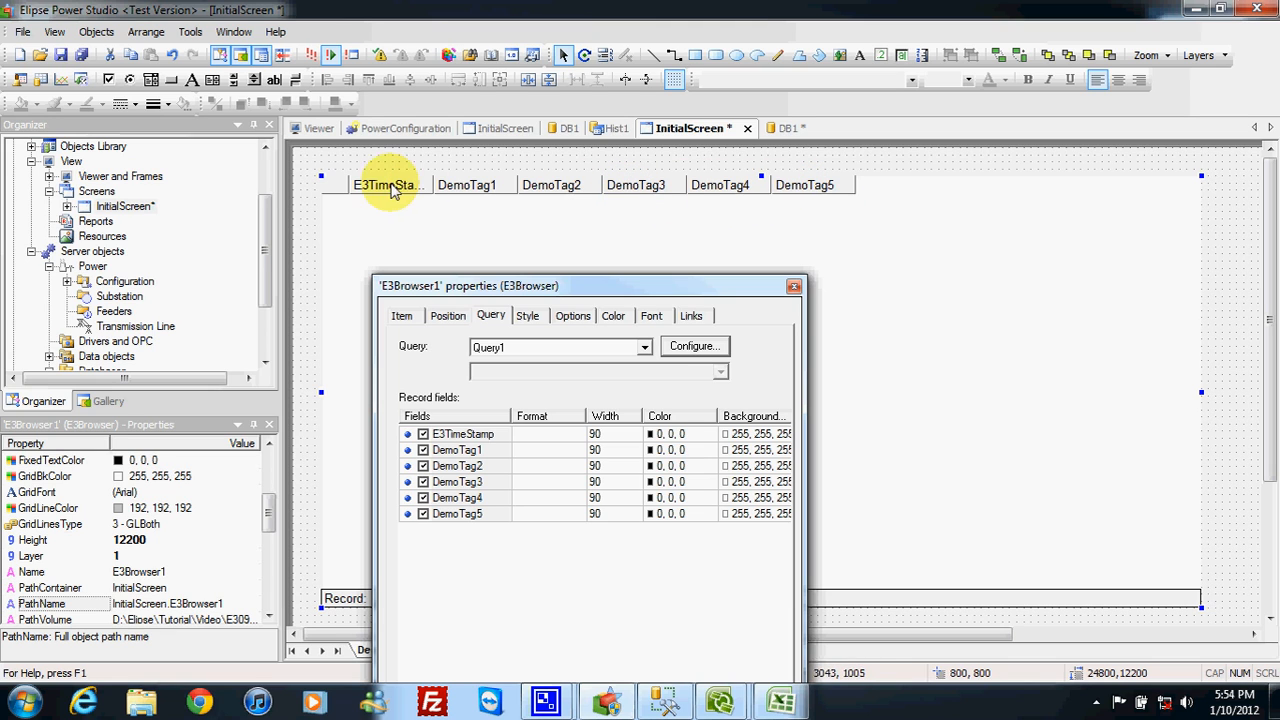
drag(486, 282, 491, 251)
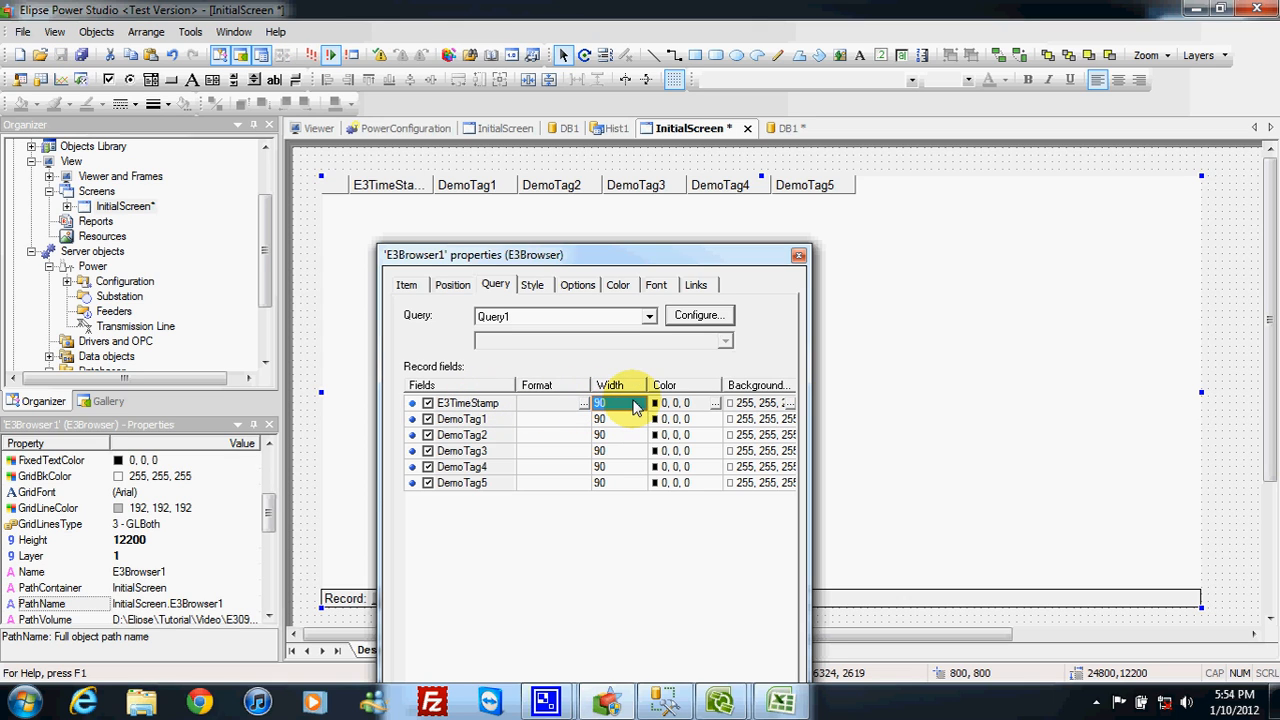
key(Return)
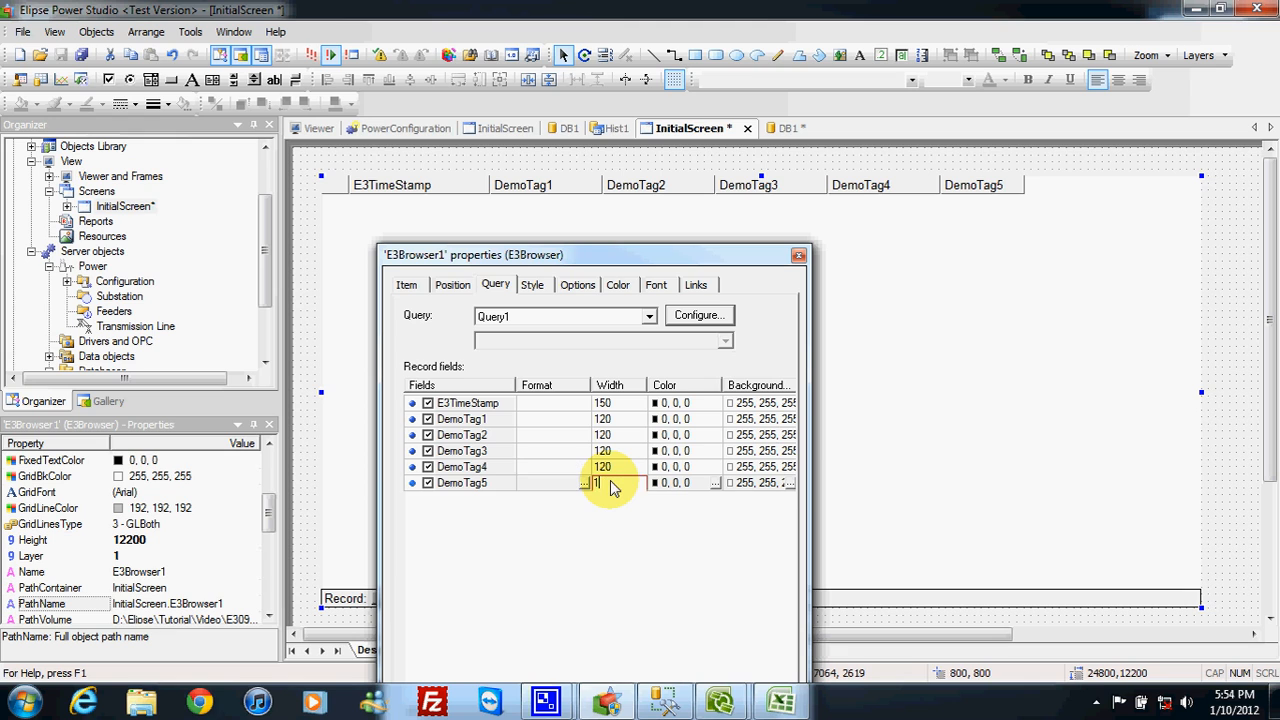
Format the DemoTag1 to DemoTag5 fields as numbers with two decimal places and no thousands separator (0.00)
click(567, 421)
click(583, 419)
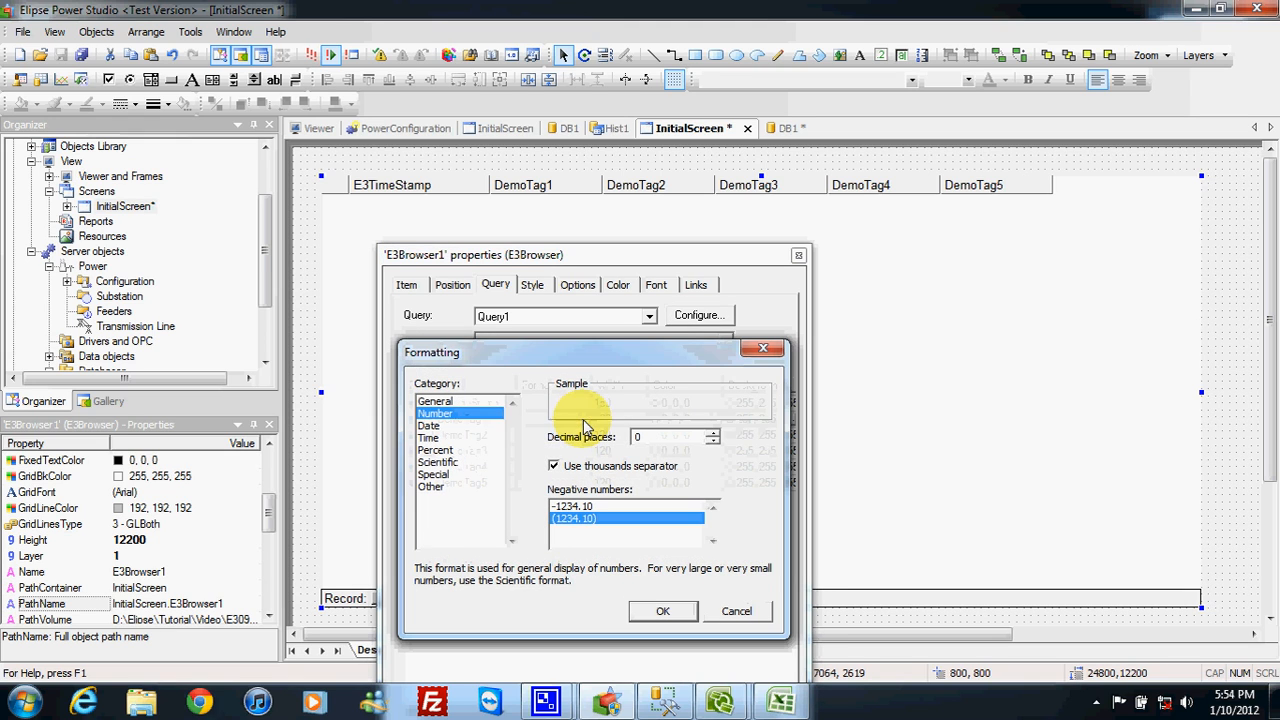
click(713, 434)
click(663, 611)
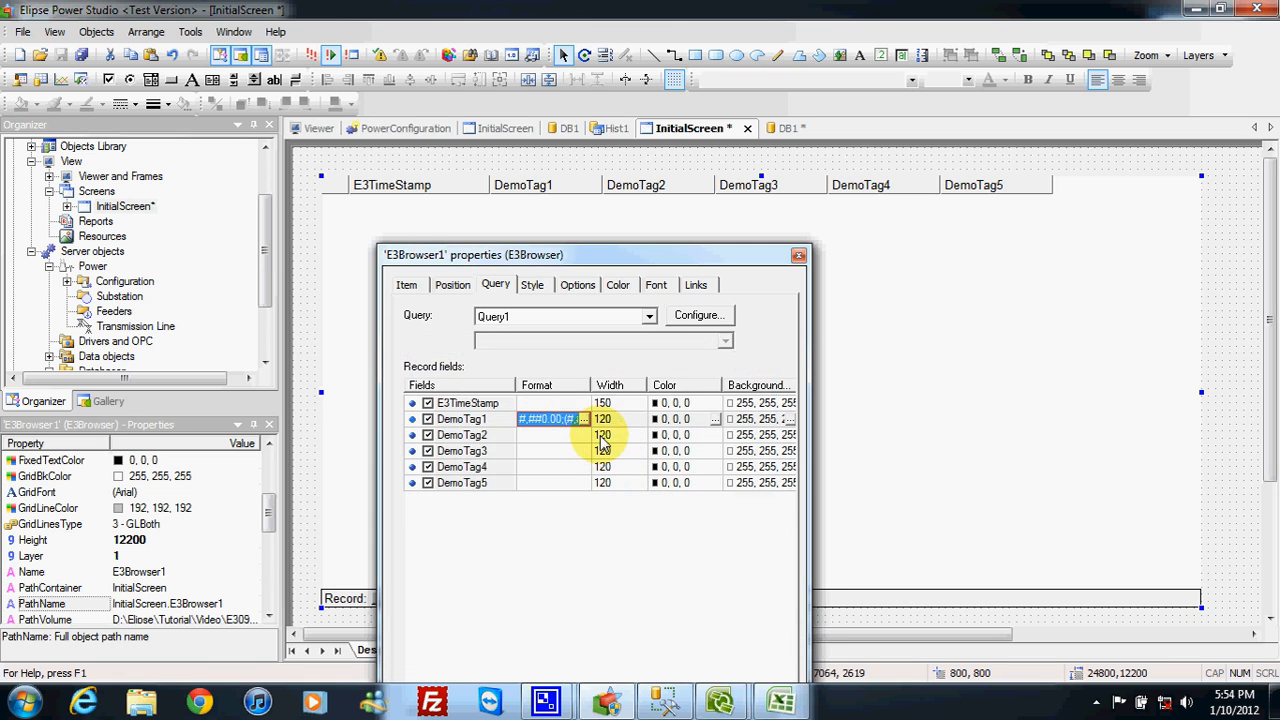
click(583, 435)
click(435, 413)
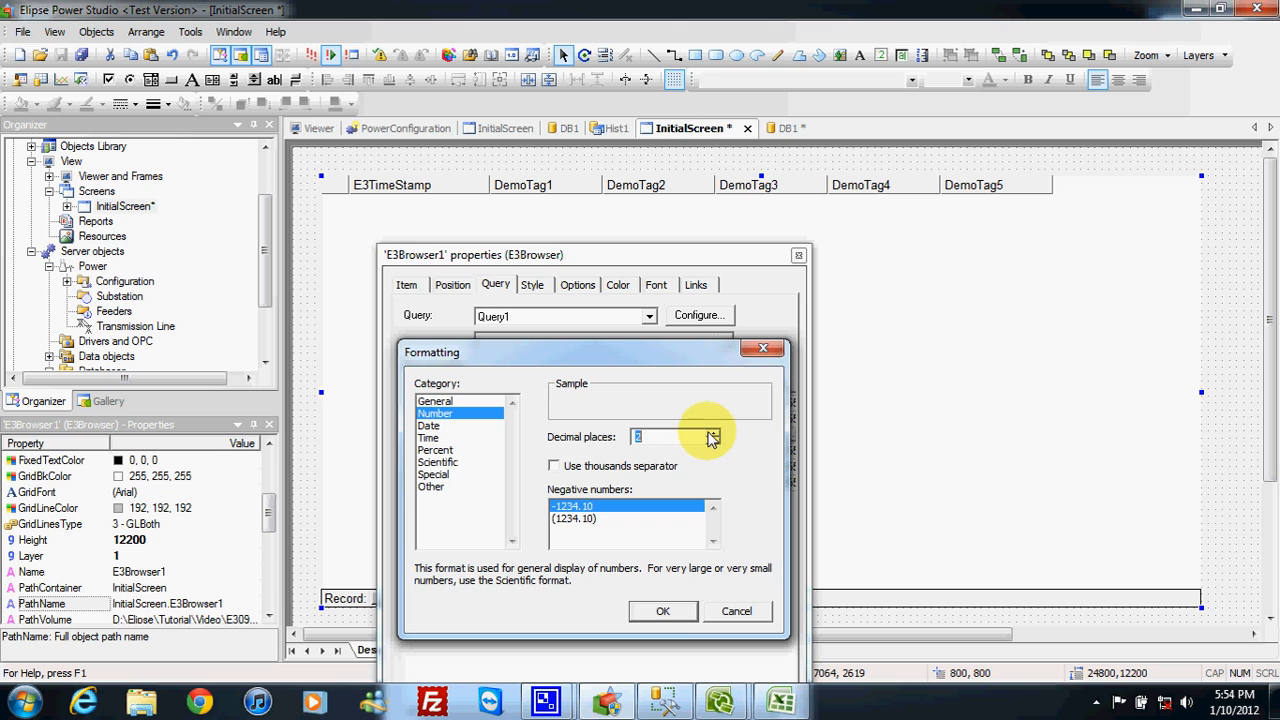
click(663, 611)
click(584, 435)
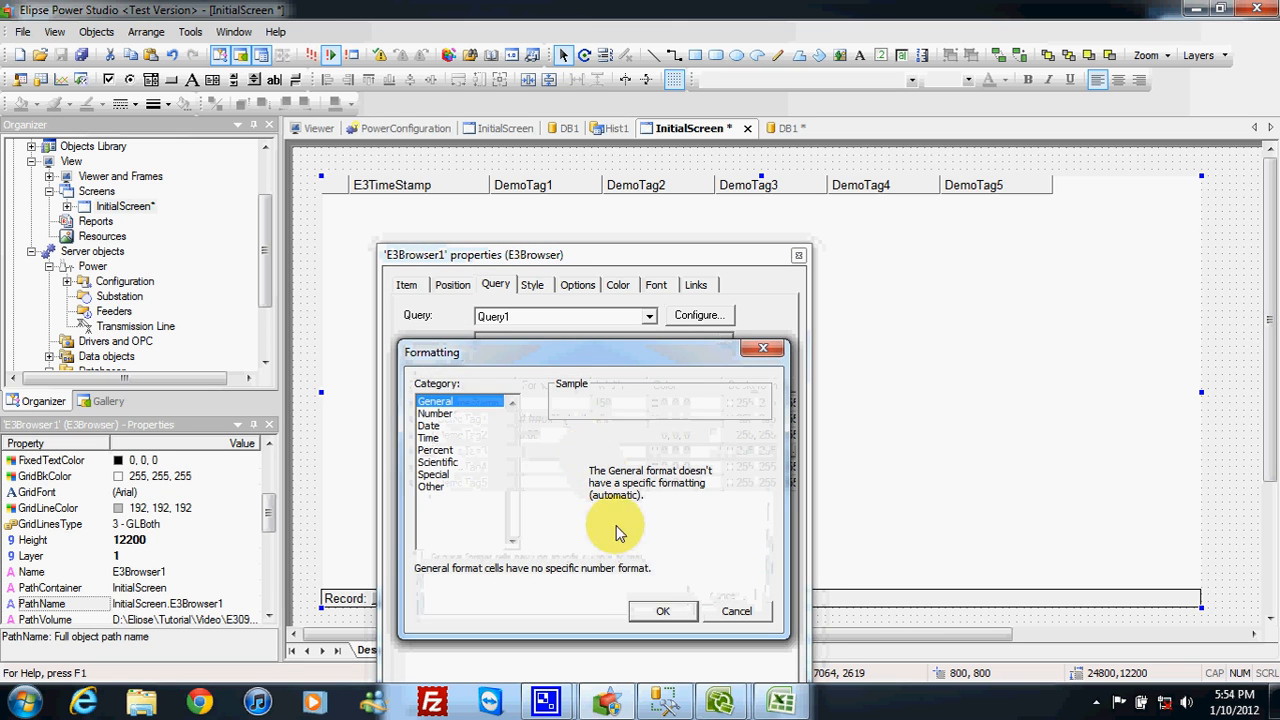
click(480, 414)
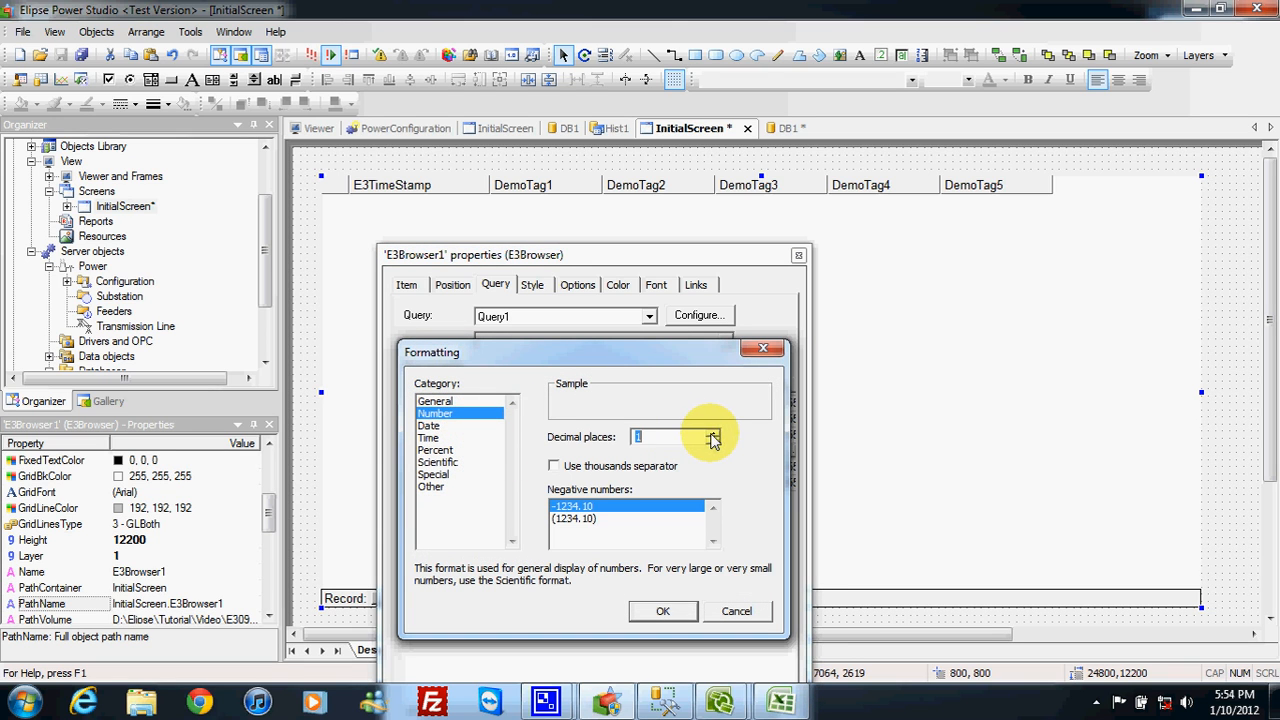
click(663, 611)
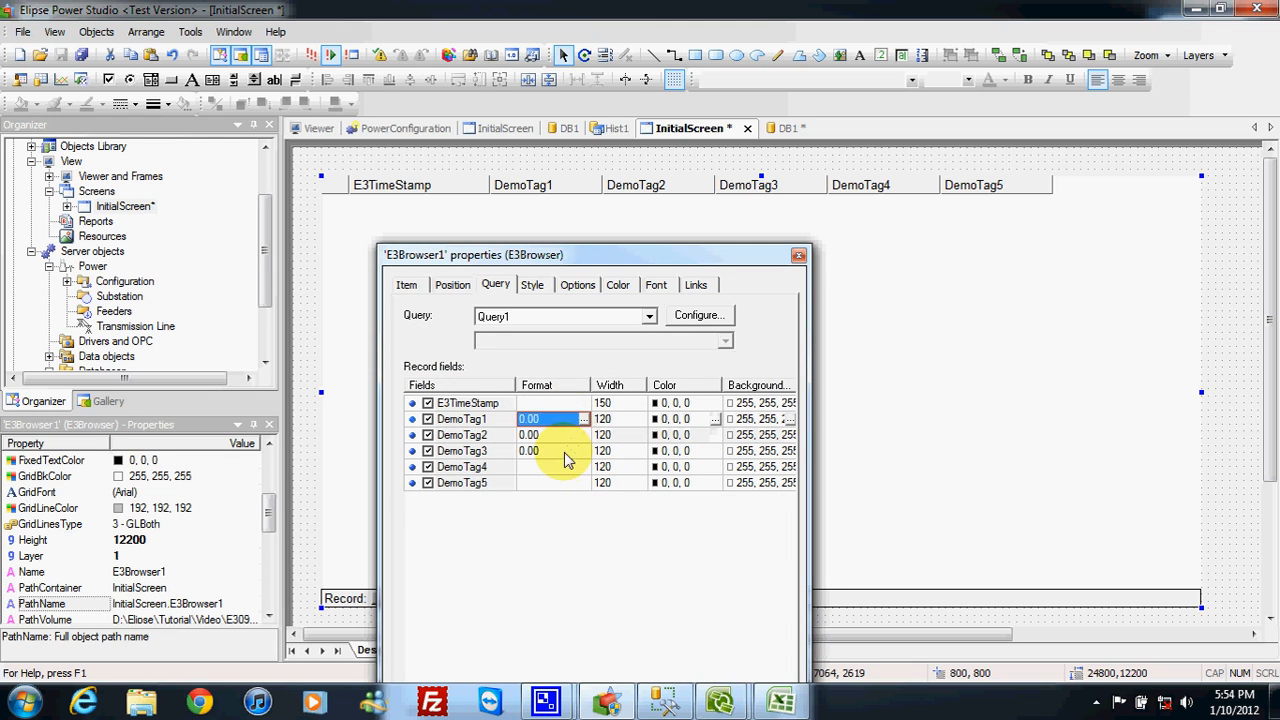
click(560, 467)
click(606, 419)
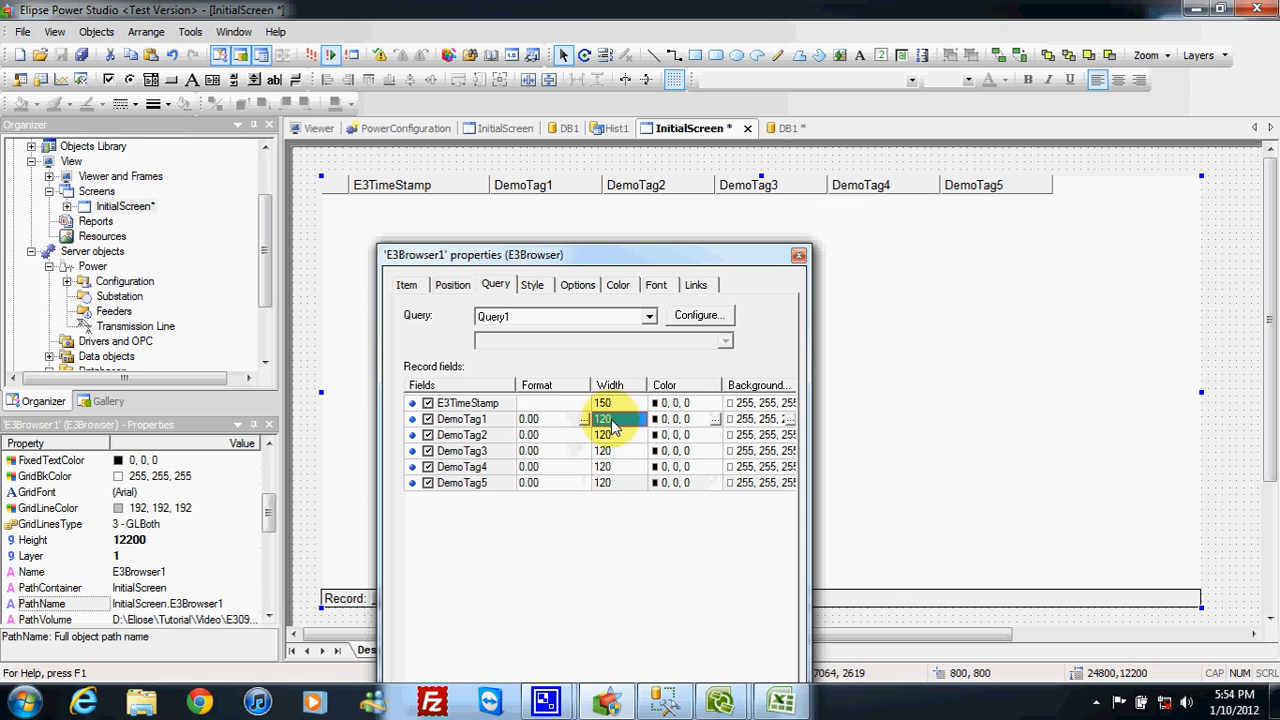
Close the E3Browser properties, and save and run the application
click(798, 258)
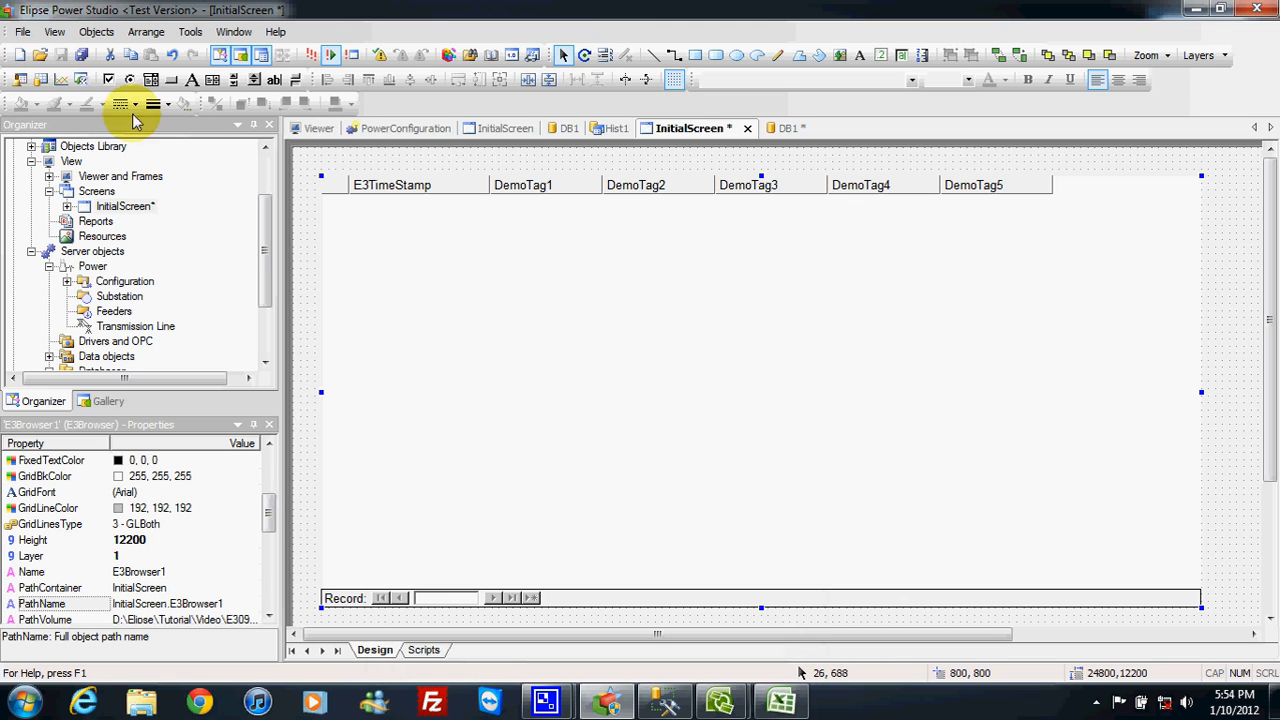
click(80, 57)
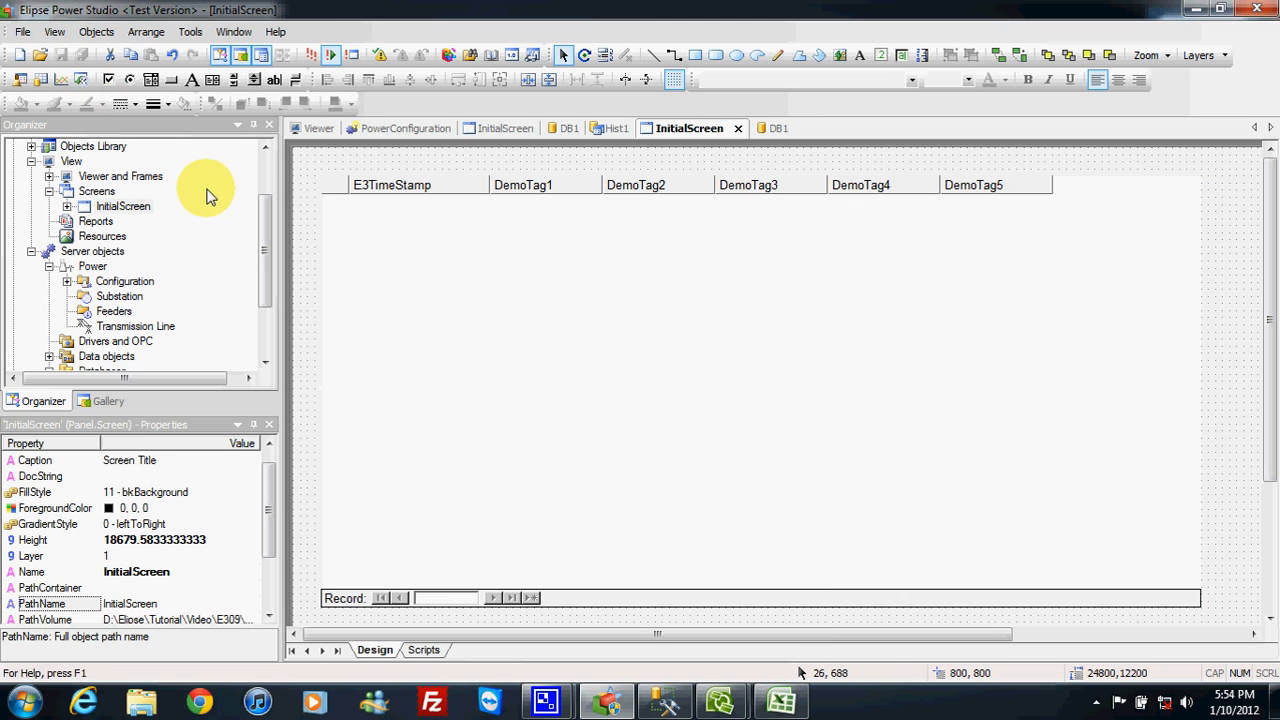
click(311, 57)
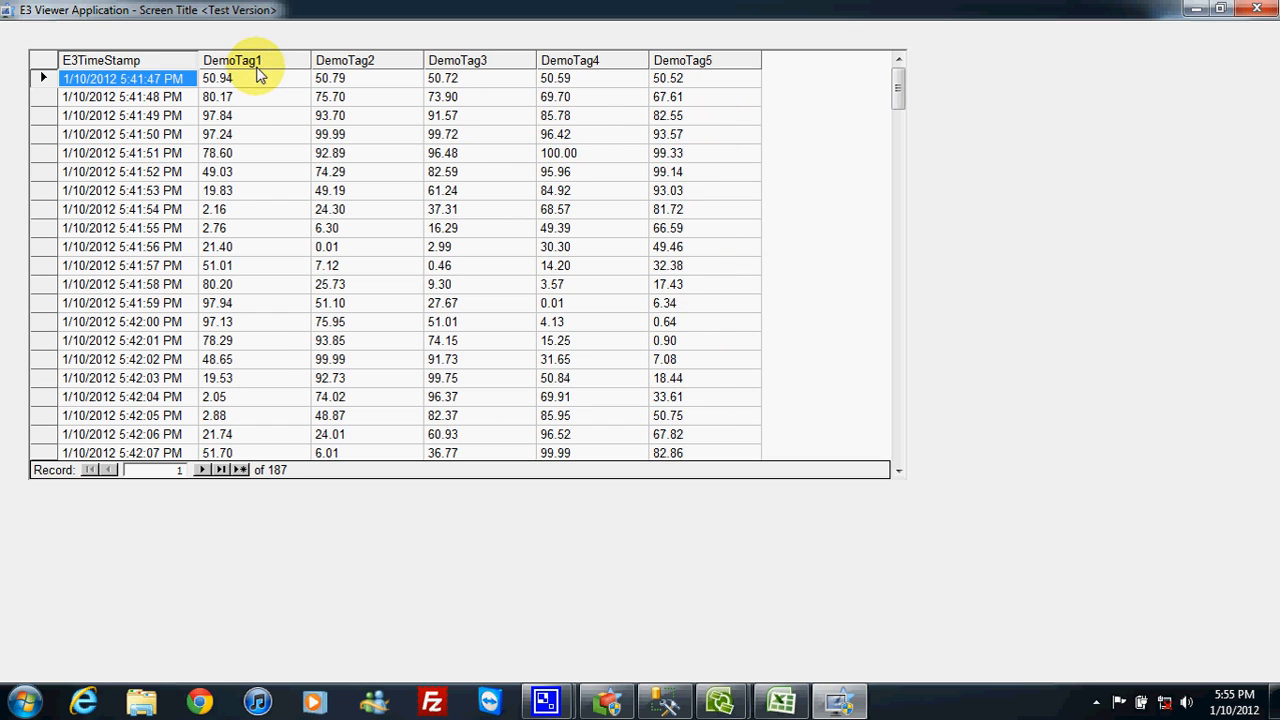
Browse the historical records in the running E3Browser and close the viewer
click(250, 80)
click(260, 134)
drag(260, 134, 252, 298)
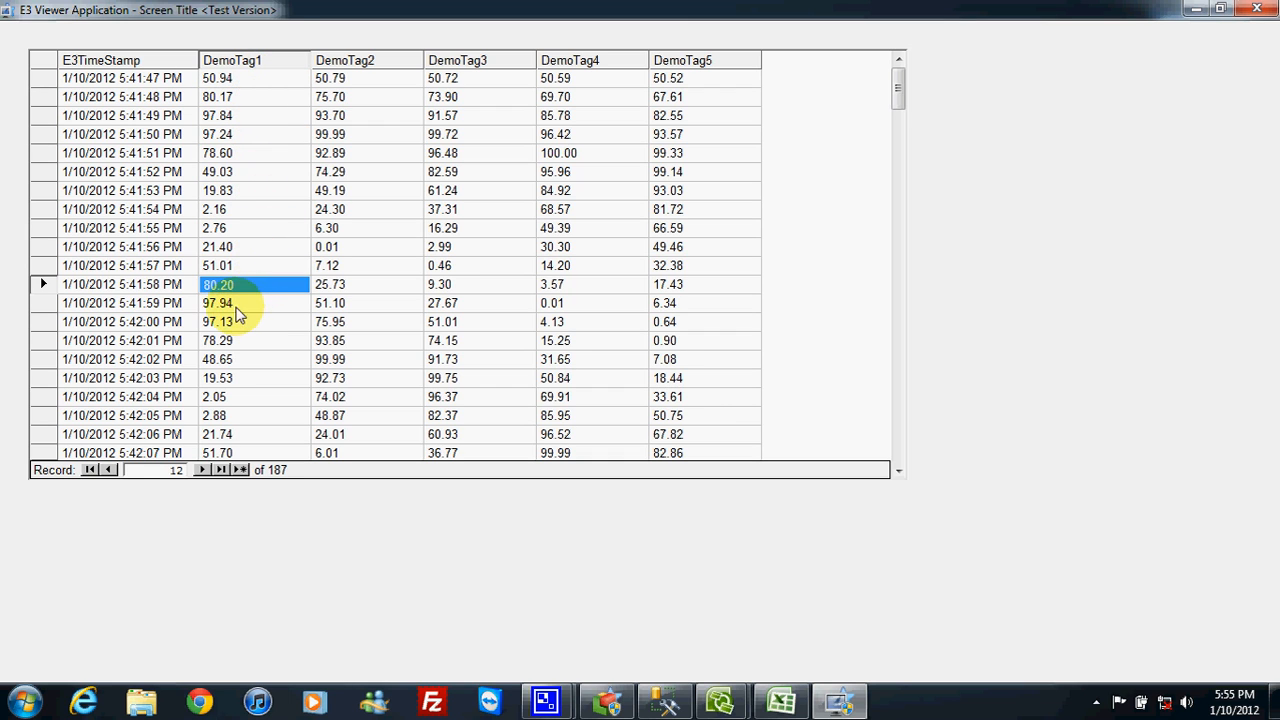
mouse_move(900, 104)
mouse_down()
mouse_move(899, 438)
mouse_move(895, 140)
mouse_move(898, 108)
mouse_move(897, 434)
mouse_move(903, 94)
mouse_move(910, 105)
mouse_up()
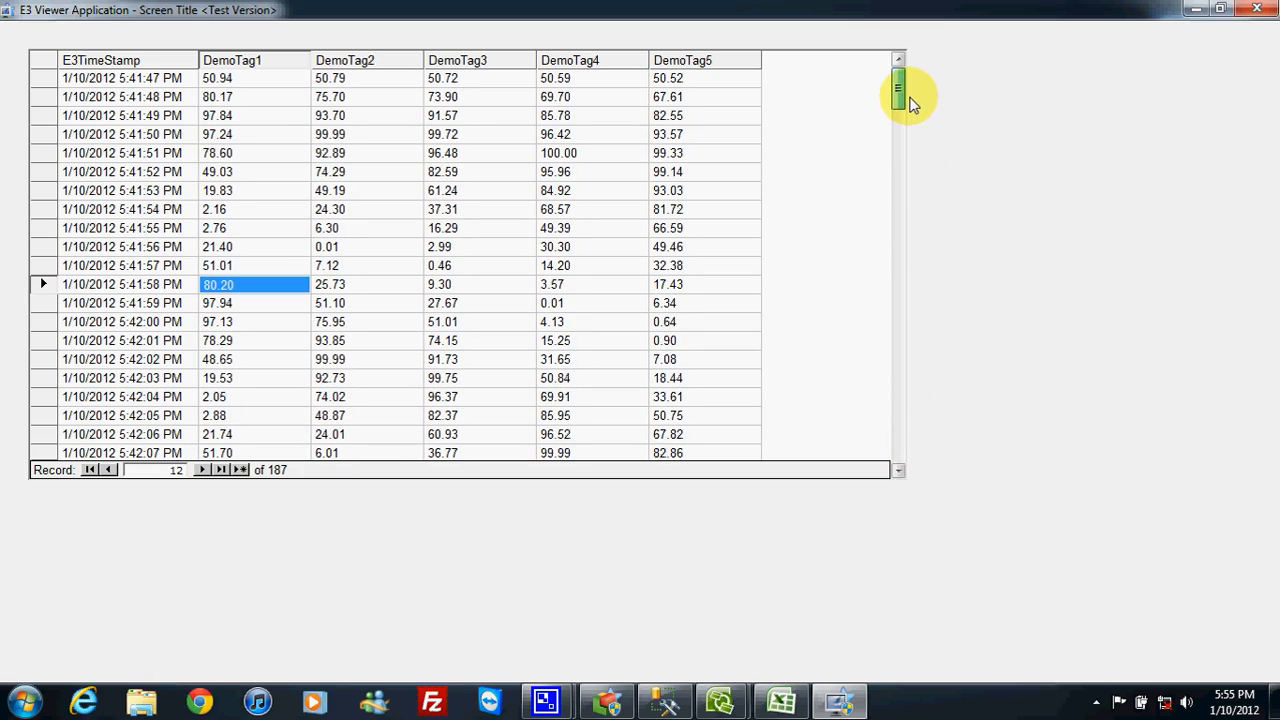
click(1259, 9)
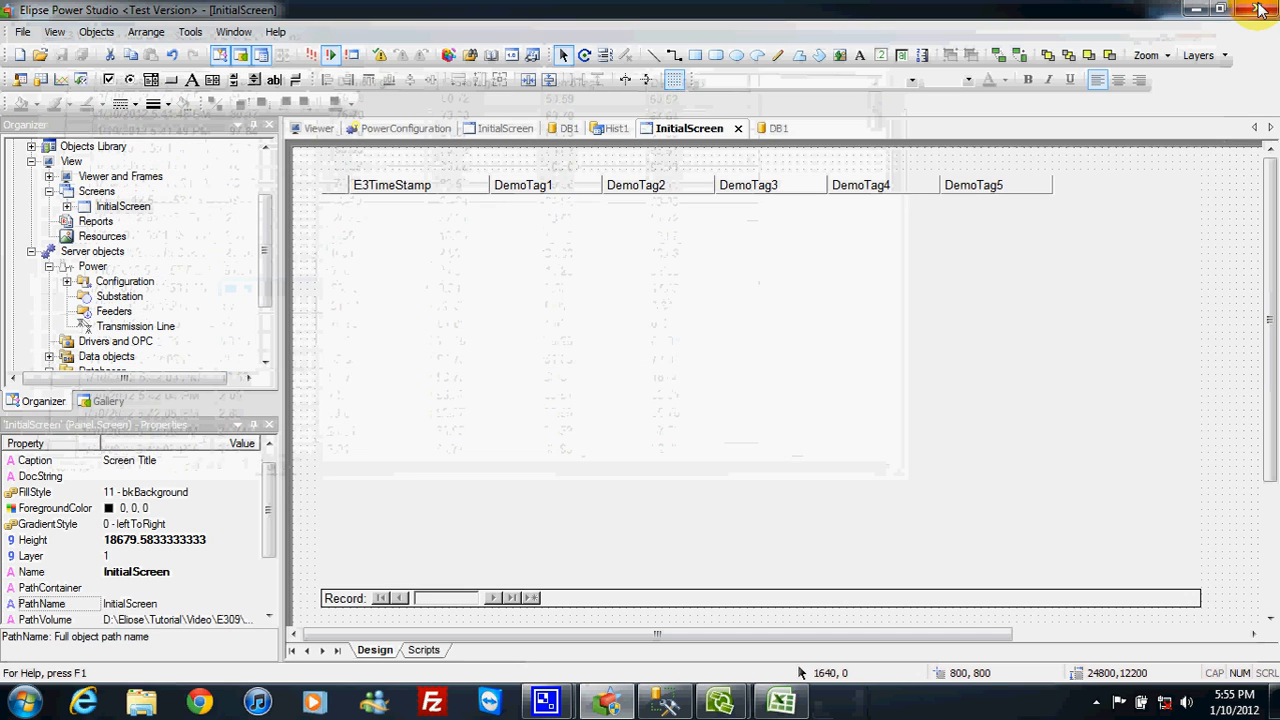